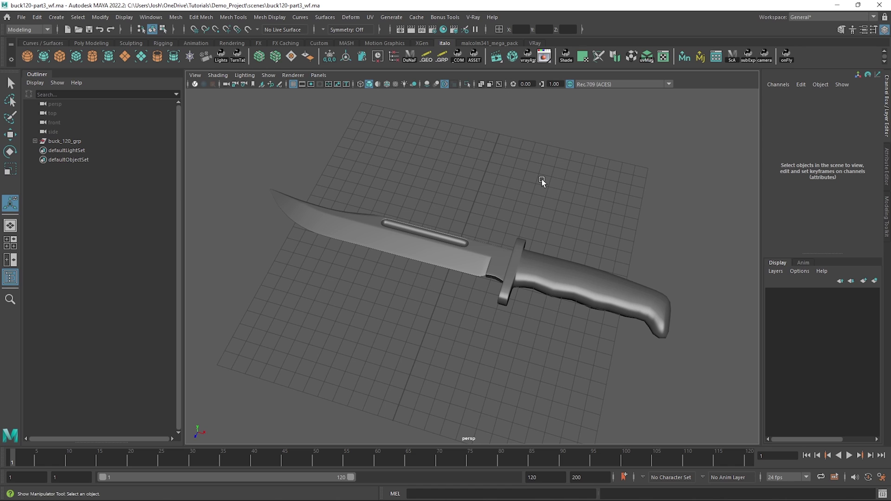
Preview the knife handle smoothed and as its low-poly cage, then deselect it.
{"action": "left_click", "coordinate": [547, 271]}
{"action": "key", "text": "3"}
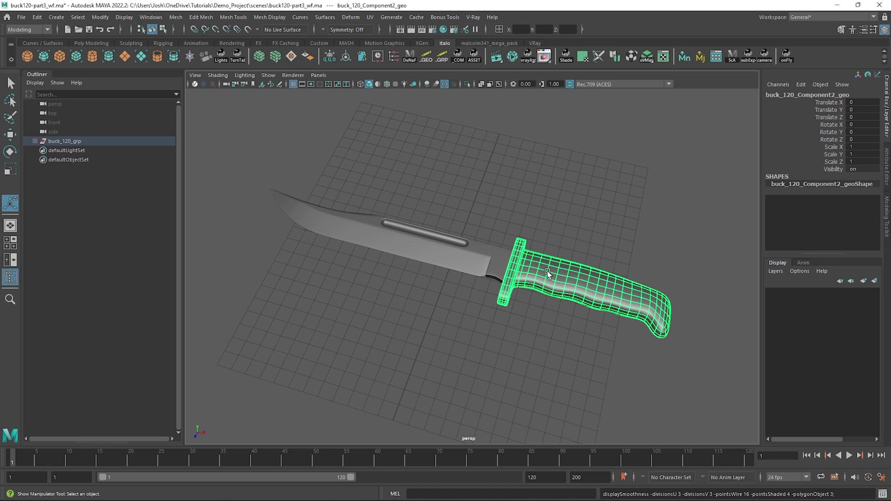
{"action": "key", "text": "1"}
{"action": "key", "text": "f"}
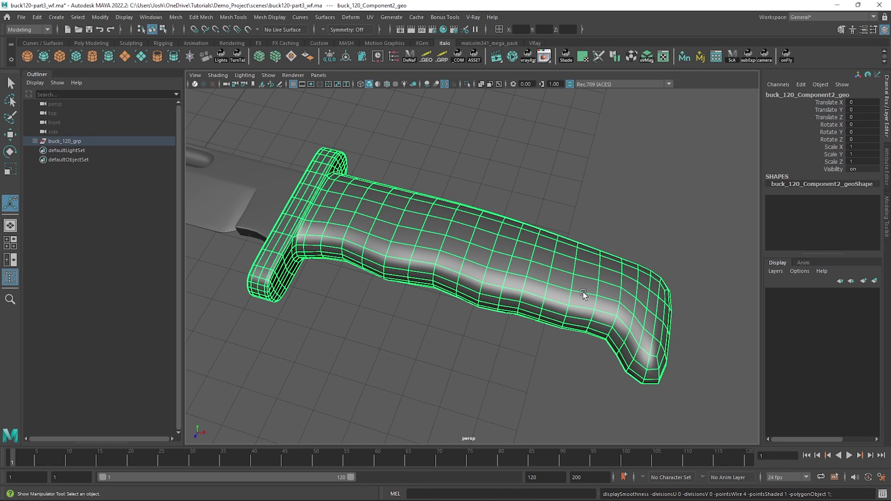
{"action": "left_click", "coordinate": [678, 346]}
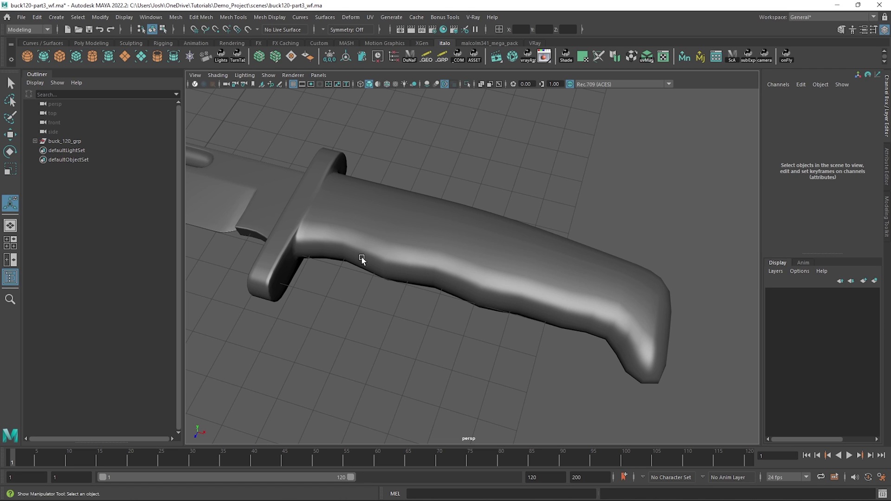
Duplicate the buck_120_grp group and rename the copy buck_120_grp_hp.
{"action": "left_click", "coordinate": [94, 140]}
{"action": "key", "text": "ctrl+d"}
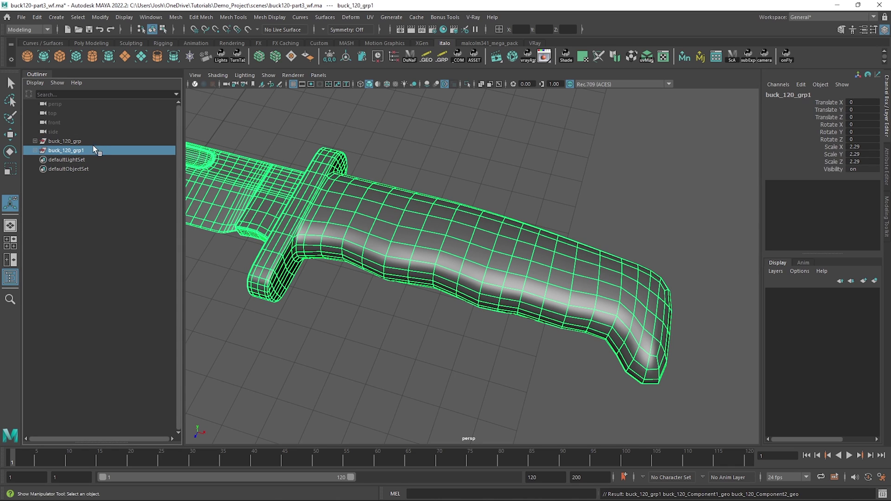
{"action": "double_click", "coordinate": [93, 150]}
{"action": "key", "text": "Return"}
{"action": "type", "text": "_hp"}
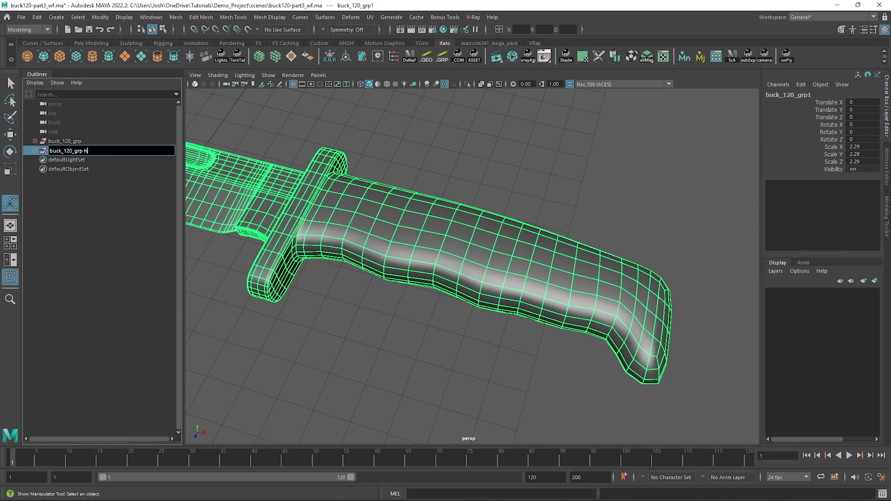
{"action": "key", "text": "Return"}
Hide the original buck_120_grp group and frame the knife.
{"action": "left_click", "coordinate": [85, 141]}
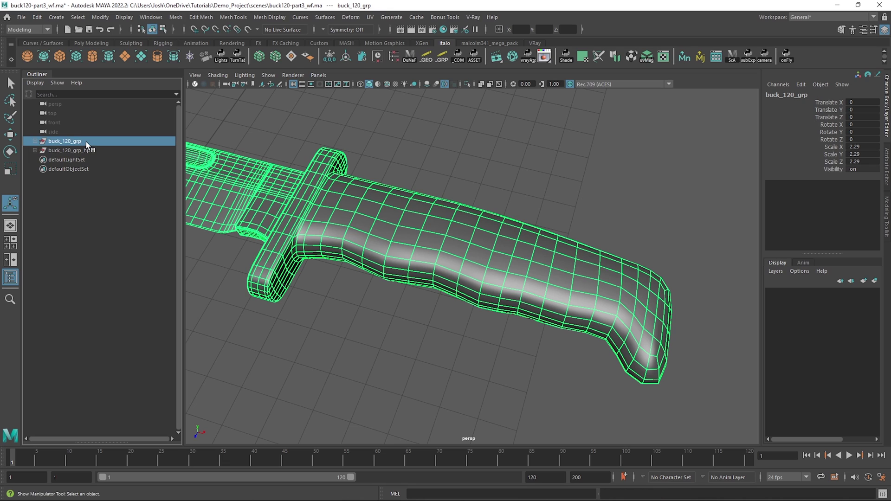
{"action": "key", "text": "ctrl+h"}
{"action": "key", "text": "f"}
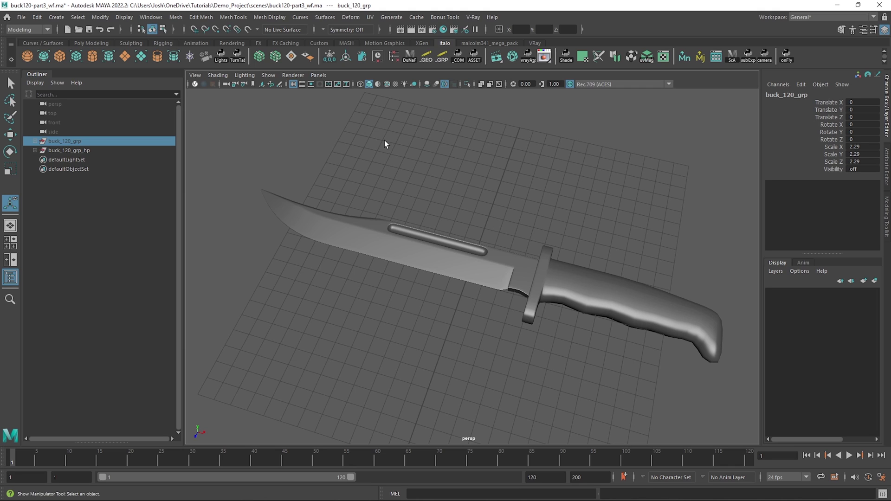
Open the Mesh Smooth option box for the buck_120_grp_hp copy.
{"action": "left_click", "coordinate": [94, 151]}
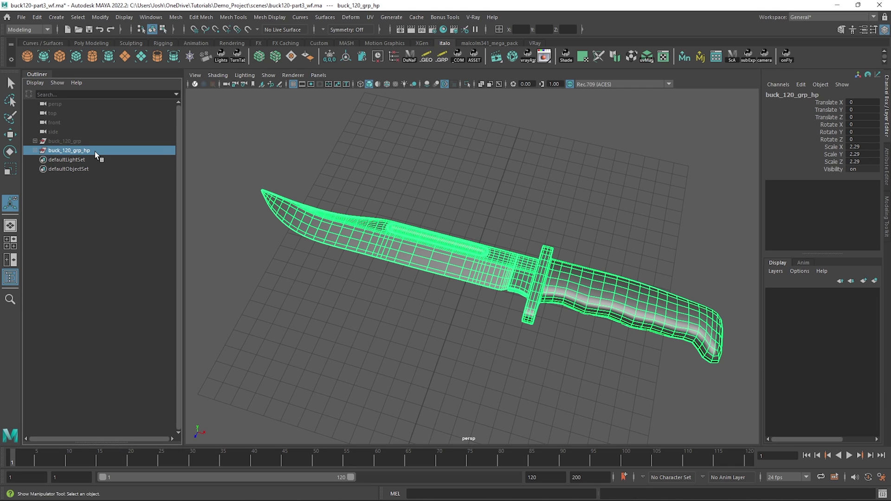
{"action": "left_click", "coordinate": [175, 18]}
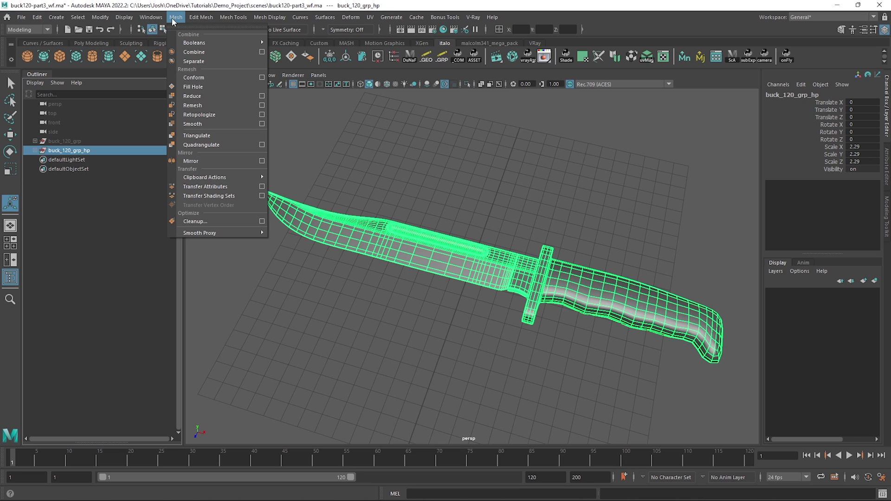
{"action": "left_click", "coordinate": [262, 124]}
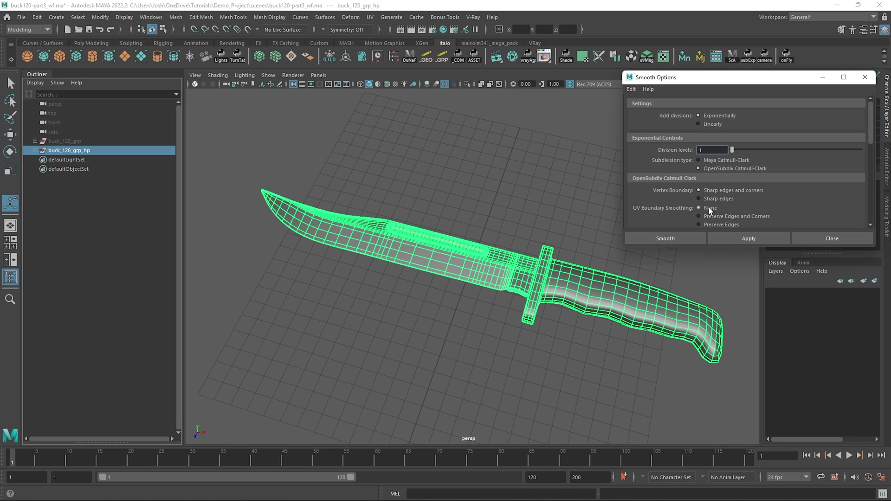
Open the UV Editor and move it aside to uncover the Smooth Options.
{"action": "left_click", "coordinate": [665, 54]}
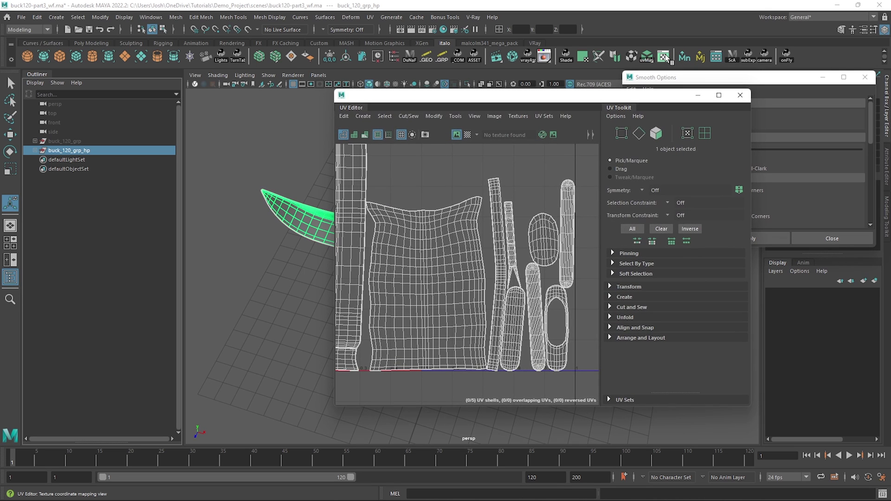
{"action": "left_click_drag", "start_coordinate": [624, 97], "coordinate": [463, 94]}
{"action": "scroll", "coordinate": [288, 191], "scroll_direction": "up", "scroll_amount": 3}
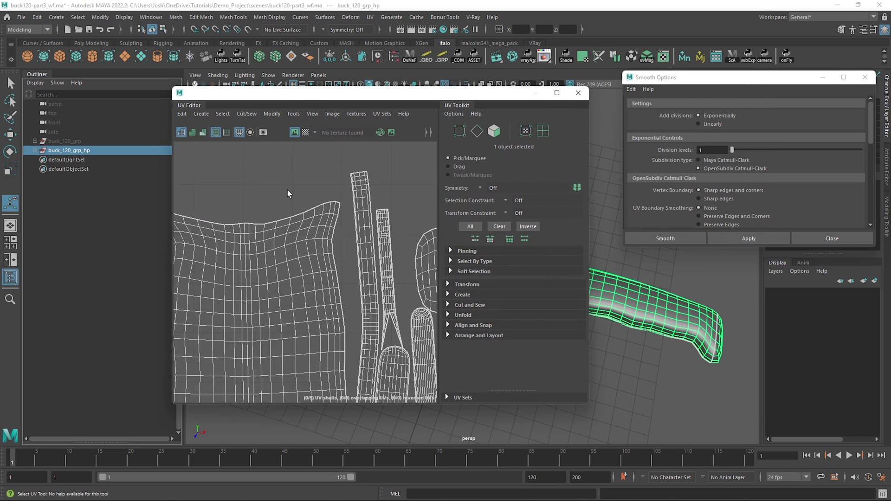
{"action": "scroll", "coordinate": [297, 199], "scroll_direction": "up", "scroll_amount": 3}
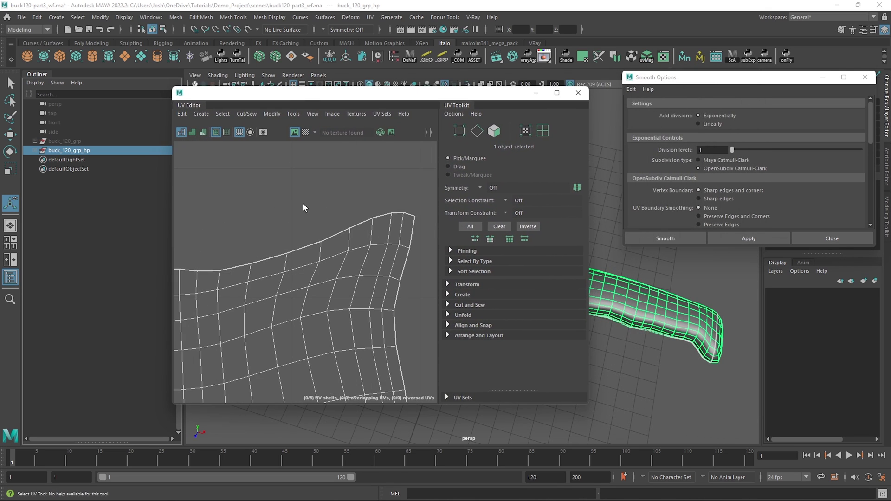
Smooth the knife copy, settling on UV Boundary Smoothing None after testing Preserve Edges.
{"action": "left_click", "coordinate": [725, 233]}
{"action": "key", "text": "ctrl+z"}
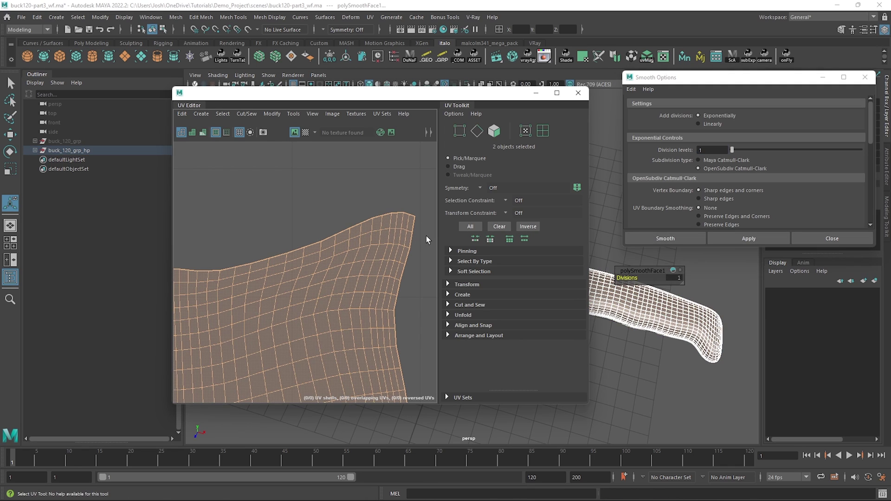
{"action": "left_click", "coordinate": [698, 223]}
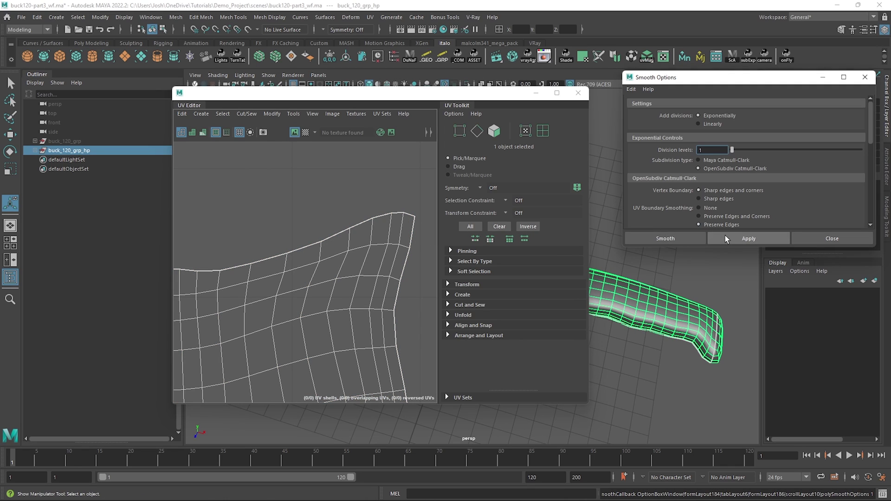
{"action": "left_click", "coordinate": [725, 235]}
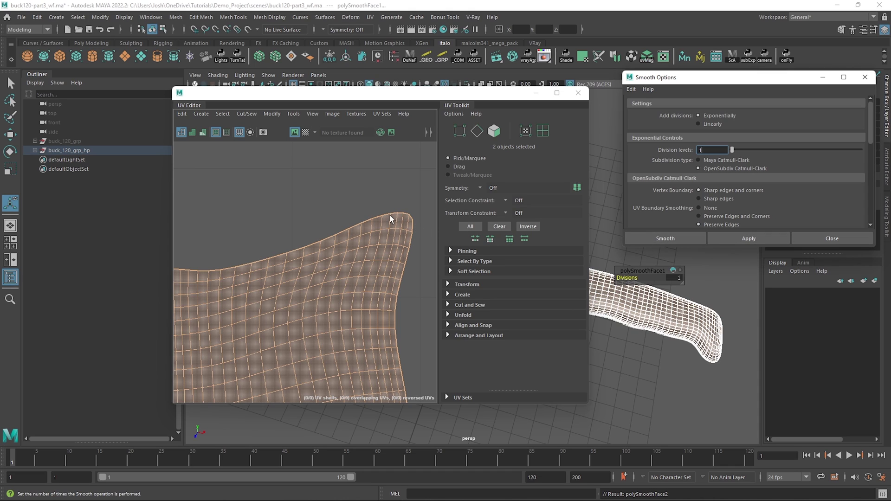
{"action": "key", "text": "ctrl+z"}
{"action": "left_click", "coordinate": [720, 209]}
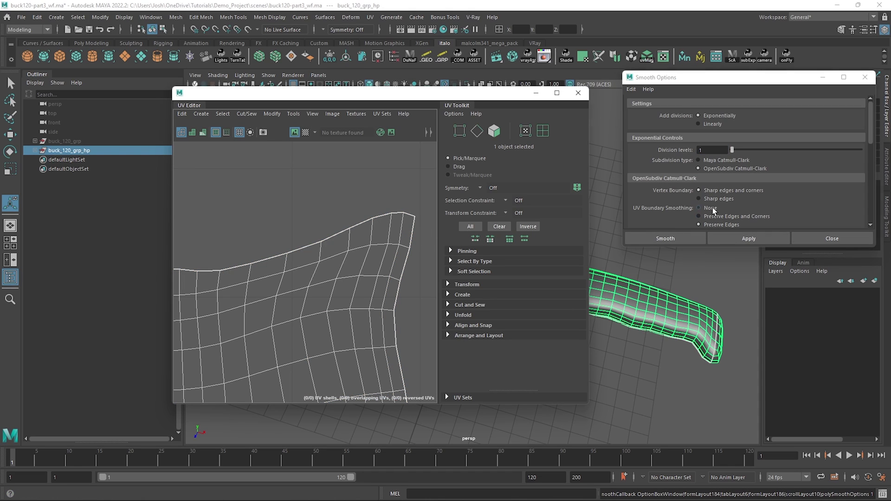
{"action": "left_click", "coordinate": [729, 239]}
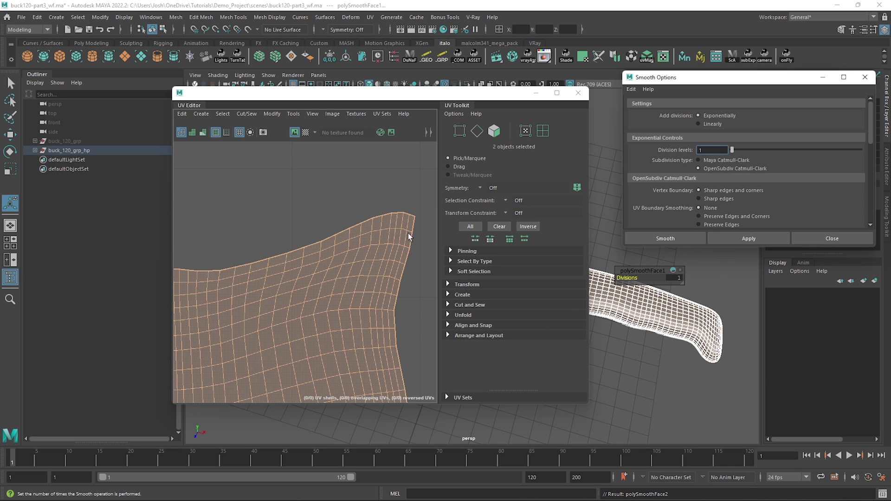
Close the Smooth Options and UV Editor, deselect the knife, and save the scene.
{"action": "left_click", "coordinate": [812, 239]}
{"action": "left_click", "coordinate": [578, 92]}
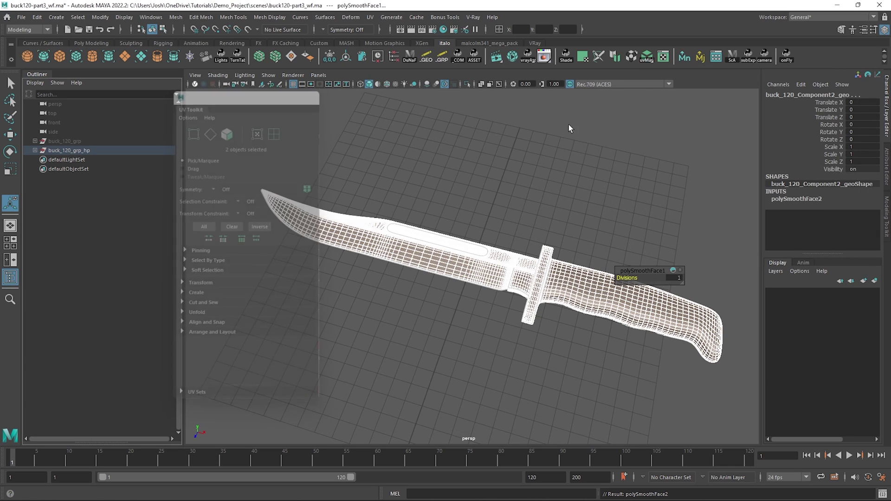
{"action": "right_click", "coordinate": [499, 239]}
{"action": "left_click", "coordinate": [558, 207]}
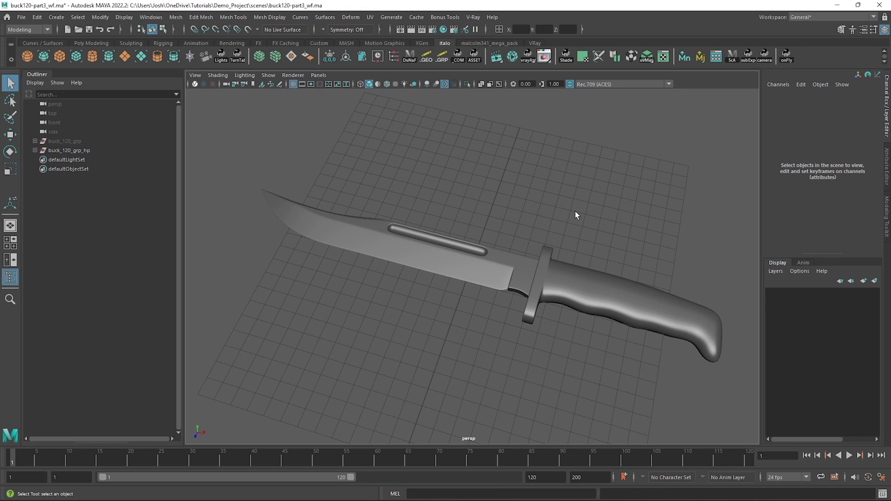
{"action": "scroll", "coordinate": [575, 215], "scroll_direction": "down", "scroll_amount": 5}
{"action": "scroll", "coordinate": [531, 200], "scroll_direction": "up", "scroll_amount": 2}
{"action": "key", "text": "ctrl+s"}
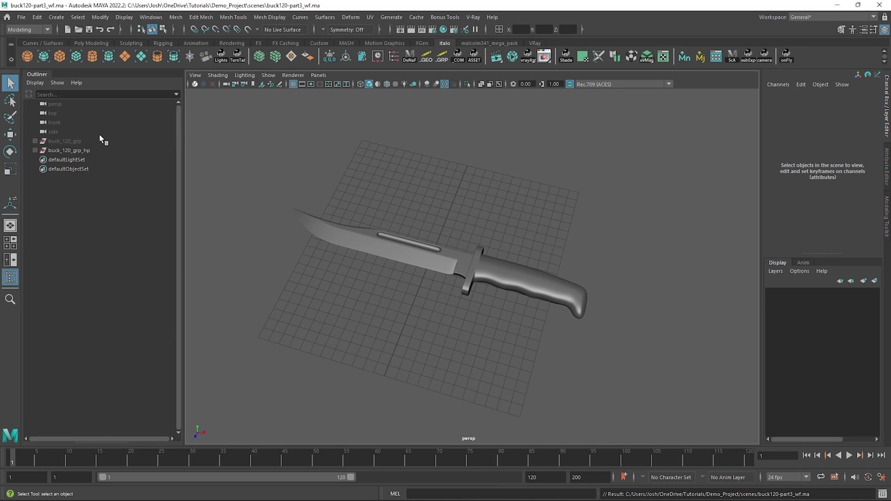
Export the selected buck_120_grp_hp as an FBX file named knife_export.
{"action": "left_click", "coordinate": [90, 149]}
{"action": "left_click", "coordinate": [23, 19]}
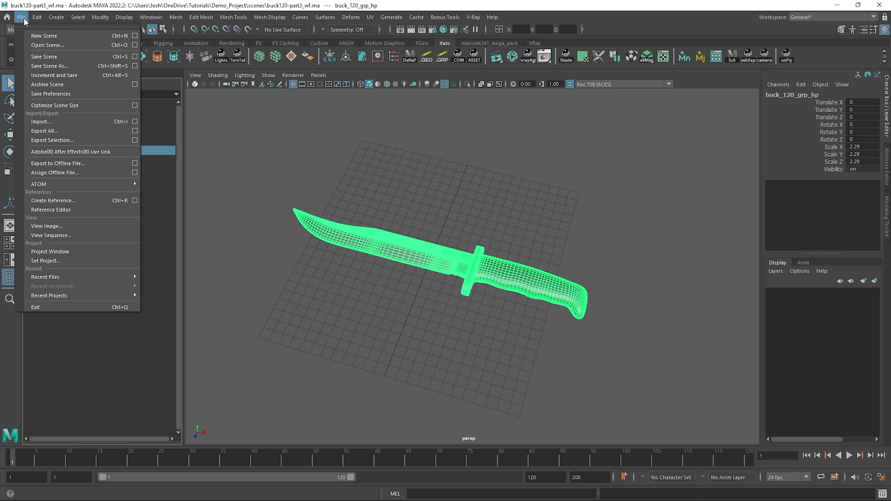
{"action": "left_click", "coordinate": [65, 140]}
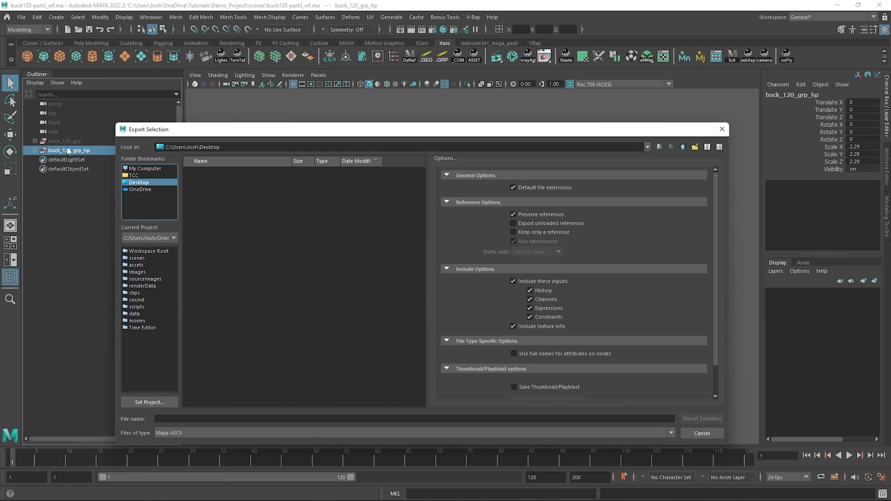
{"action": "left_click", "coordinate": [213, 433]}
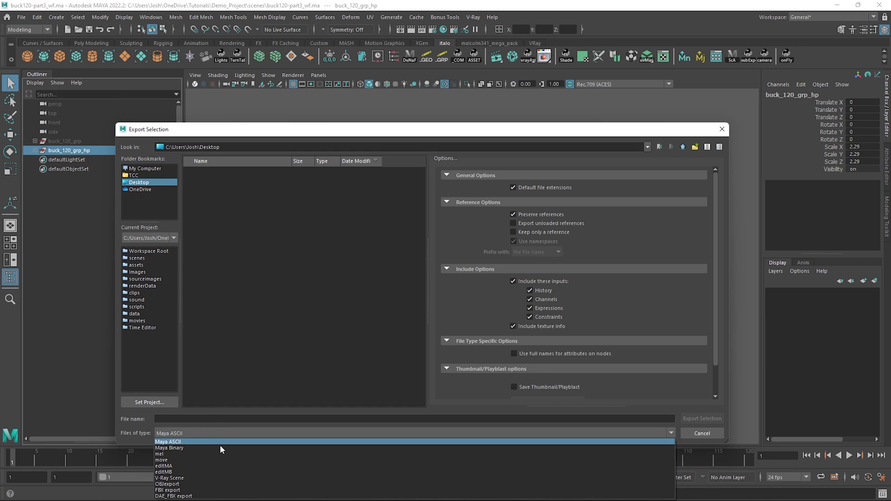
{"action": "left_click", "coordinate": [191, 491]}
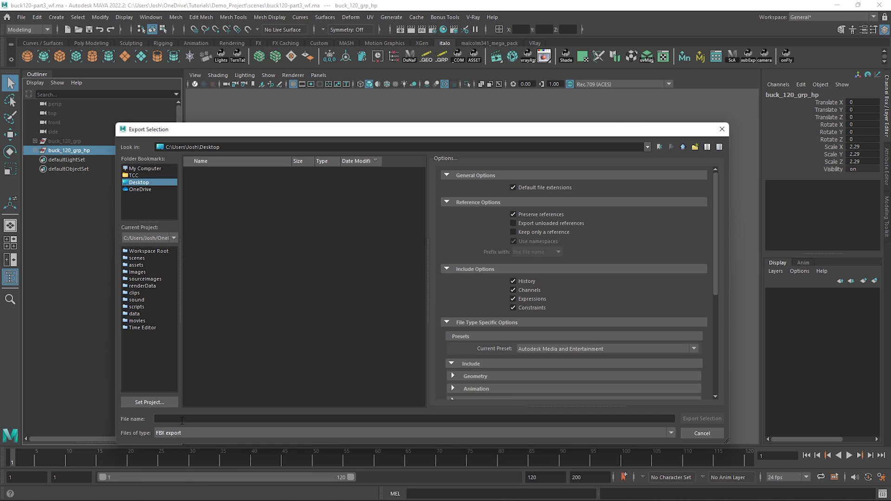
{"action": "left_click", "coordinate": [177, 418]}
{"action": "type", "text": "knife_exp"}
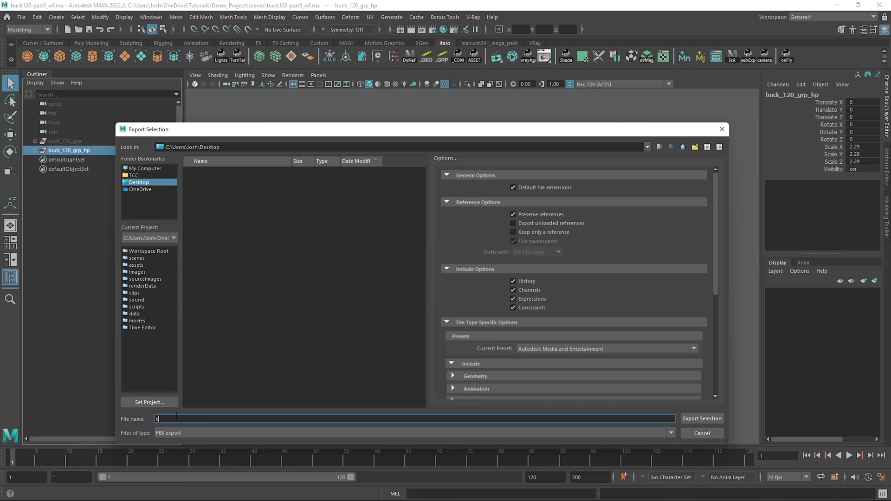
{"action": "type", "text": "ort"}
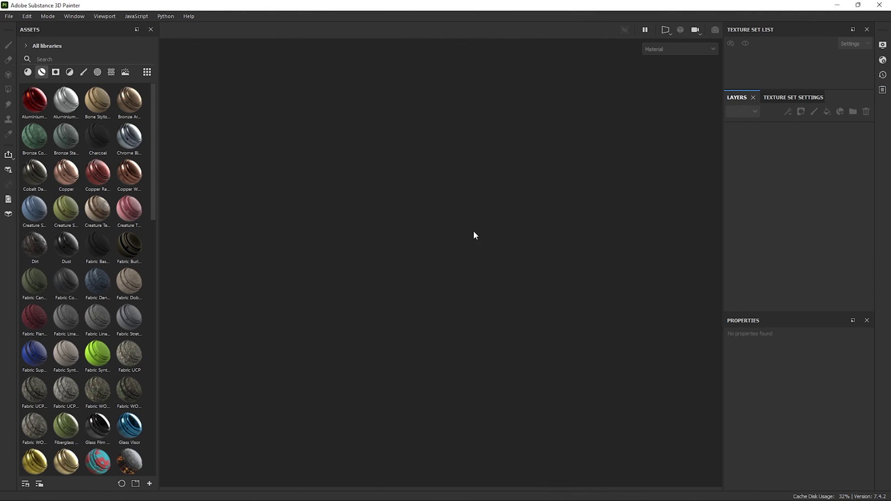
Start a new ASM - PBR Metallic Roughness project using knife_export_hp.fbx as its mesh.
{"action": "left_click", "coordinate": [8, 16]}
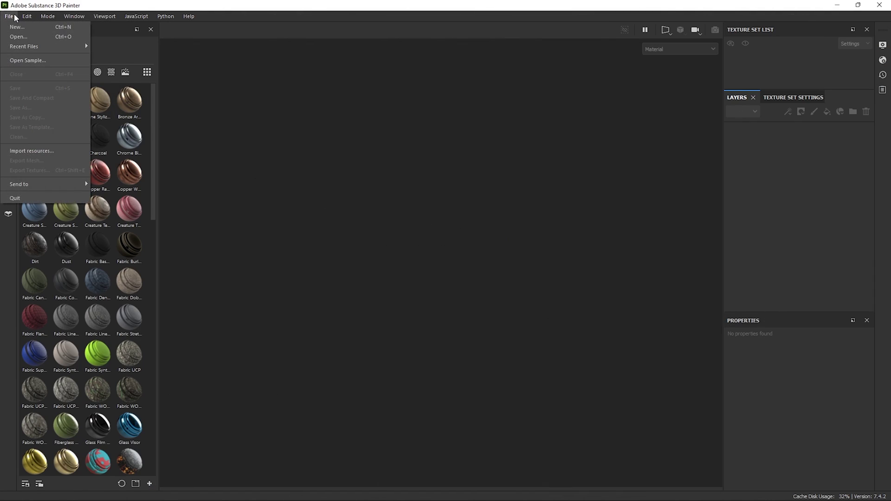
{"action": "left_click", "coordinate": [16, 26]}
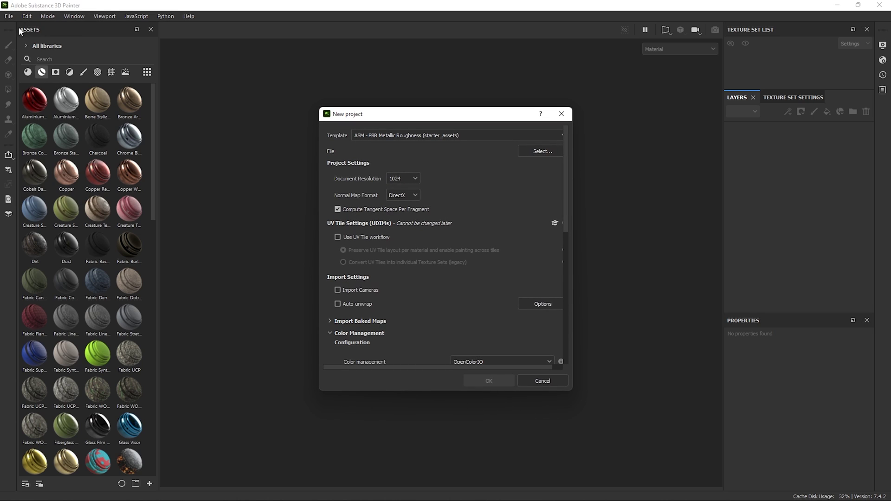
{"action": "left_click", "coordinate": [365, 135]}
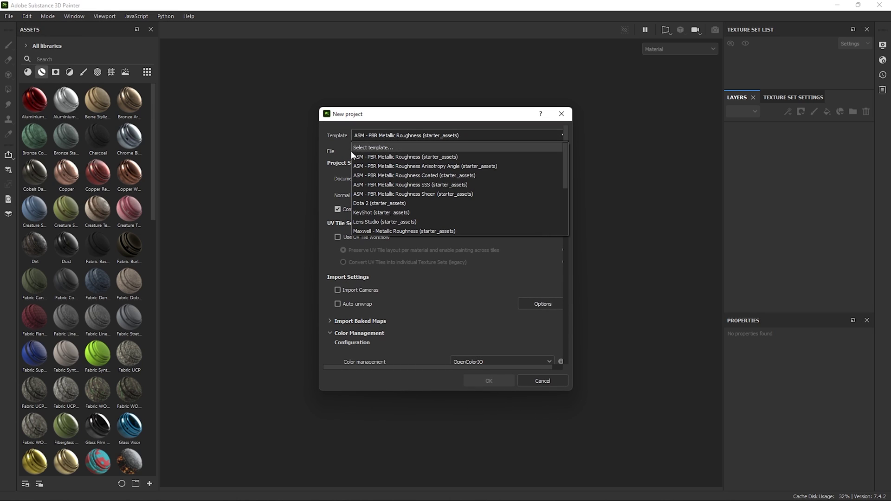
{"action": "left_click", "coordinate": [469, 159]}
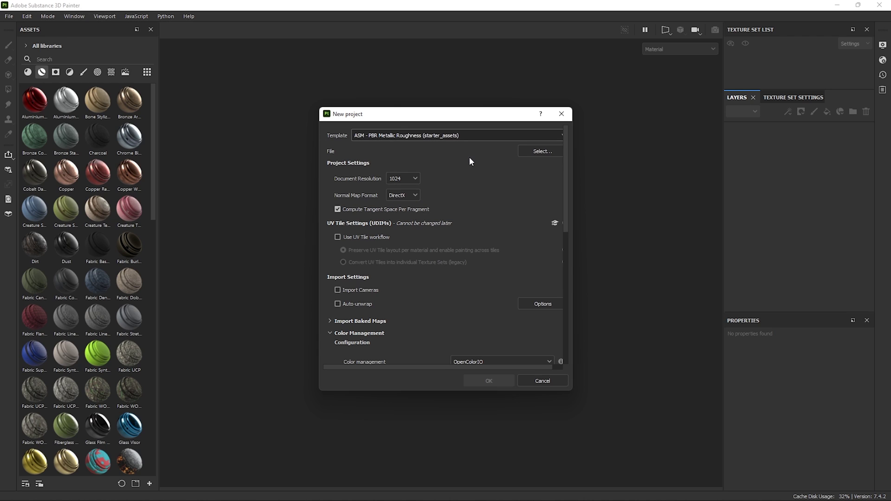
{"action": "left_click", "coordinate": [542, 151]}
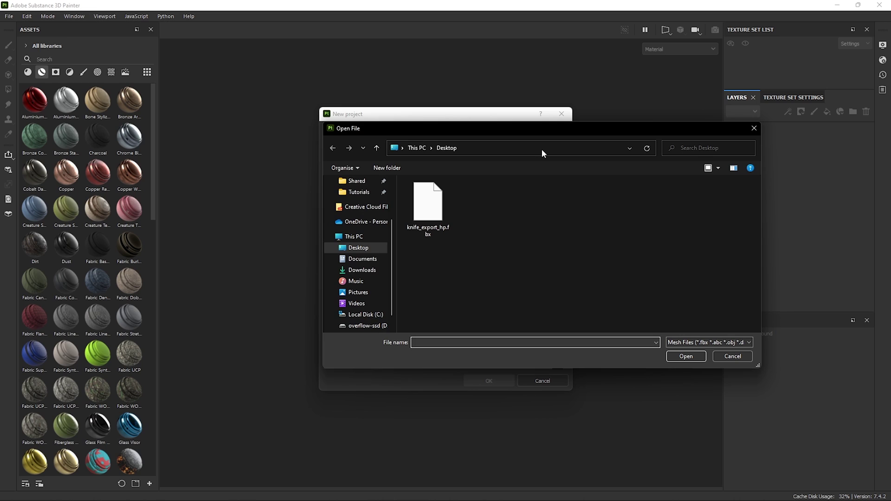
{"action": "double_click", "coordinate": [431, 199]}
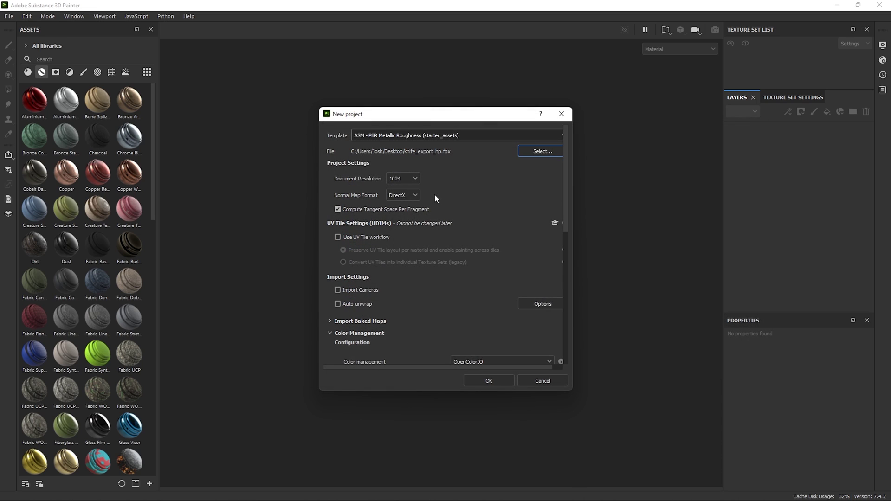
Set the document resolution to 4096 and normal map format to OpenGL.
{"action": "left_click", "coordinate": [401, 180]}
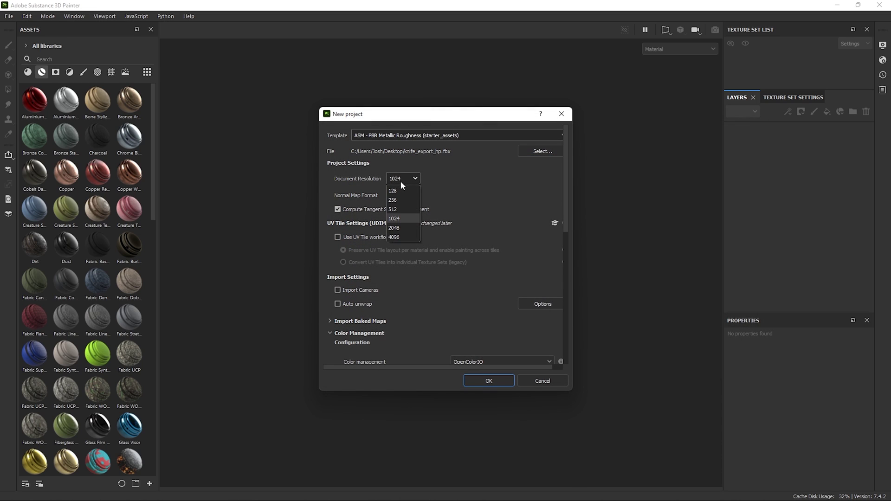
{"action": "left_click", "coordinate": [402, 237]}
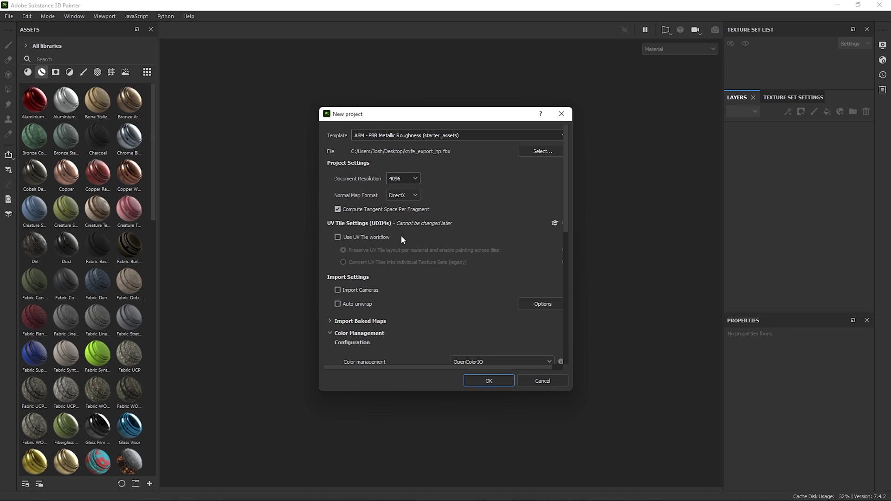
{"action": "left_click", "coordinate": [410, 195]}
{"action": "left_click", "coordinate": [403, 217]}
Create the project and open Bake Mesh Maps from the Texture Set Settings.
{"action": "left_click", "coordinate": [483, 379]}
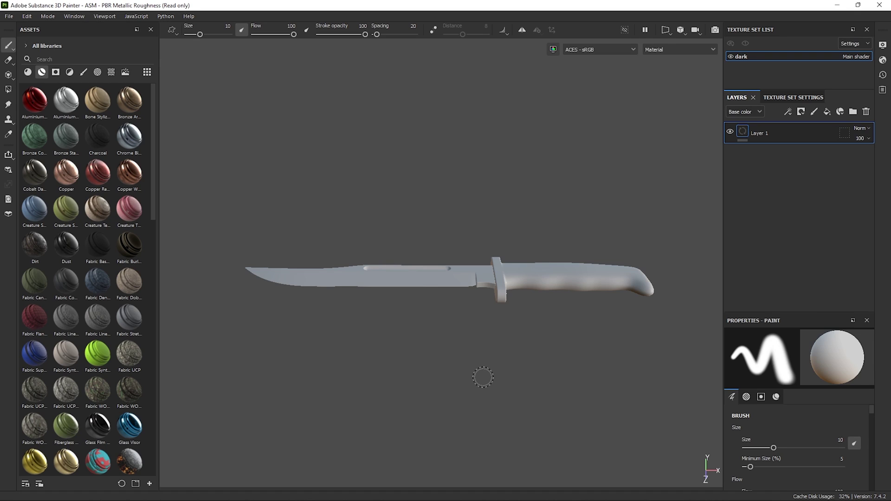
{"action": "left_click", "coordinate": [785, 98]}
{"action": "scroll", "coordinate": [750, 174], "scroll_direction": "down", "scroll_amount": 5}
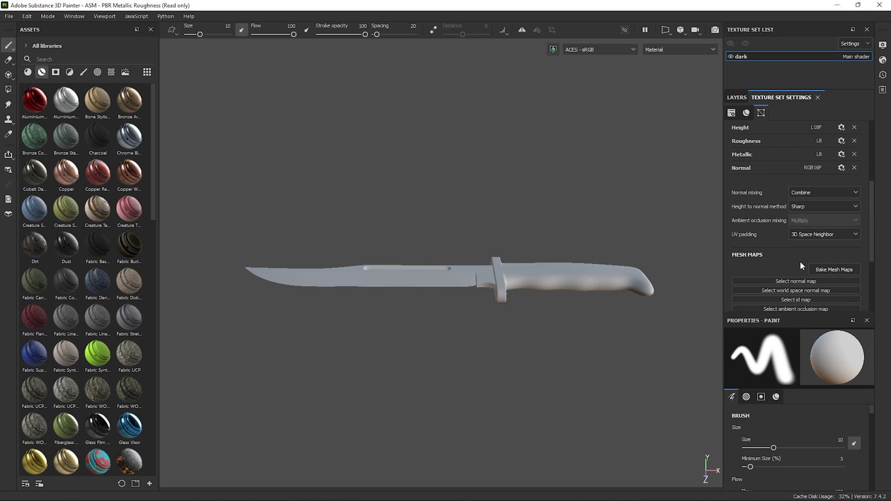
{"action": "left_click", "coordinate": [845, 270]}
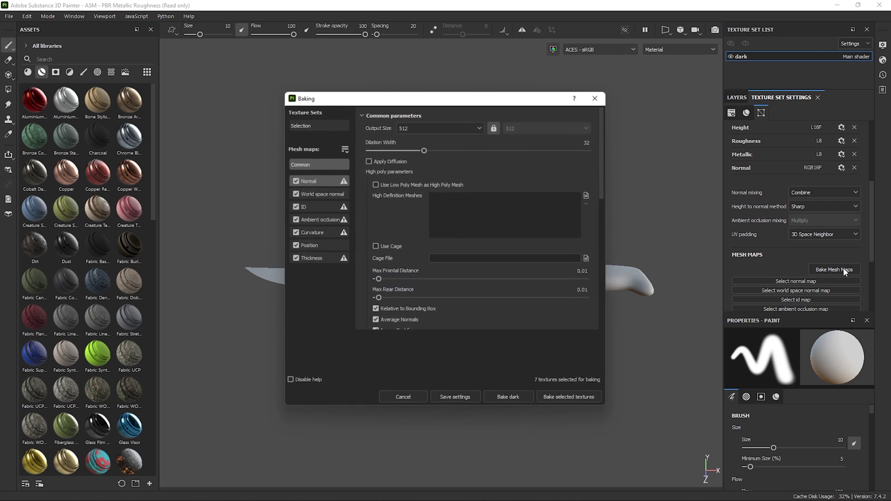
Bake at 4096 using the low poly mesh as high poly, excluding Normal and ID maps.
{"action": "left_click", "coordinate": [447, 124]}
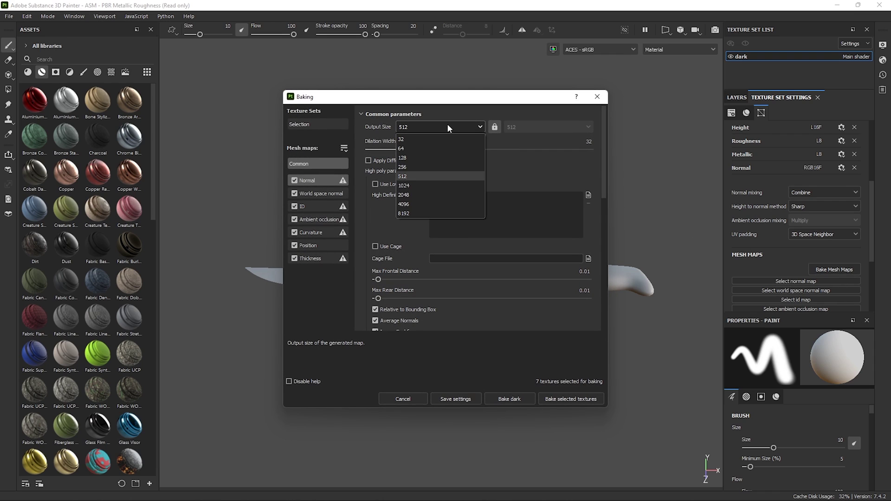
{"action": "left_click", "coordinate": [410, 205]}
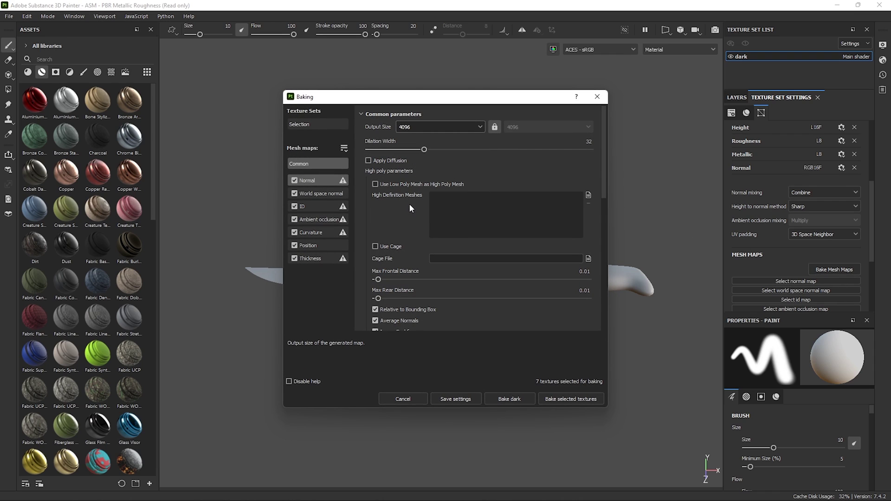
{"action": "left_click", "coordinate": [376, 184]}
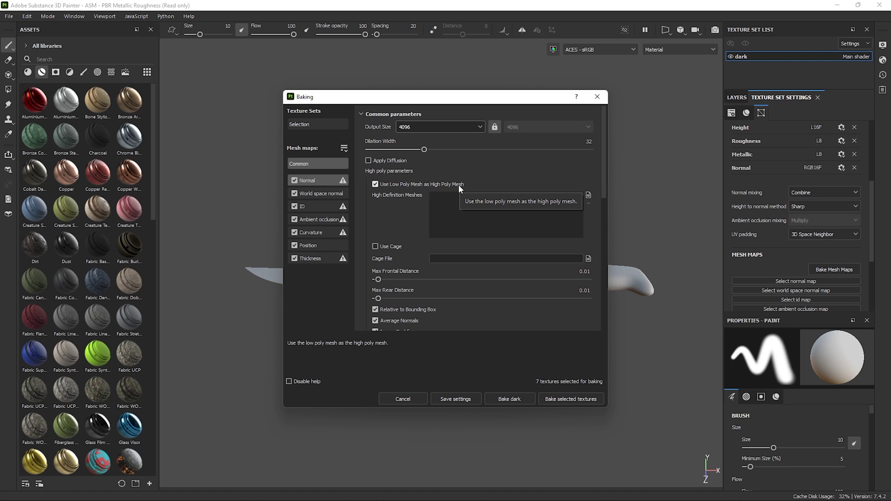
{"action": "left_click", "coordinate": [295, 181]}
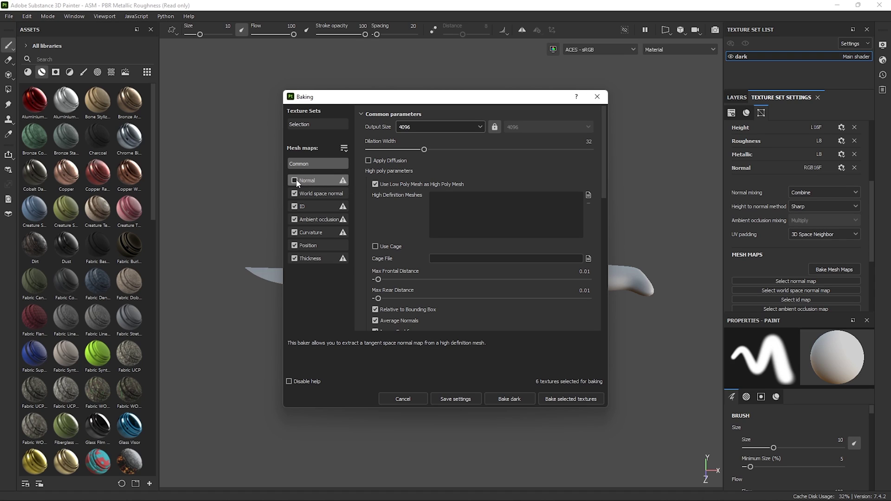
{"action": "left_click", "coordinate": [295, 206]}
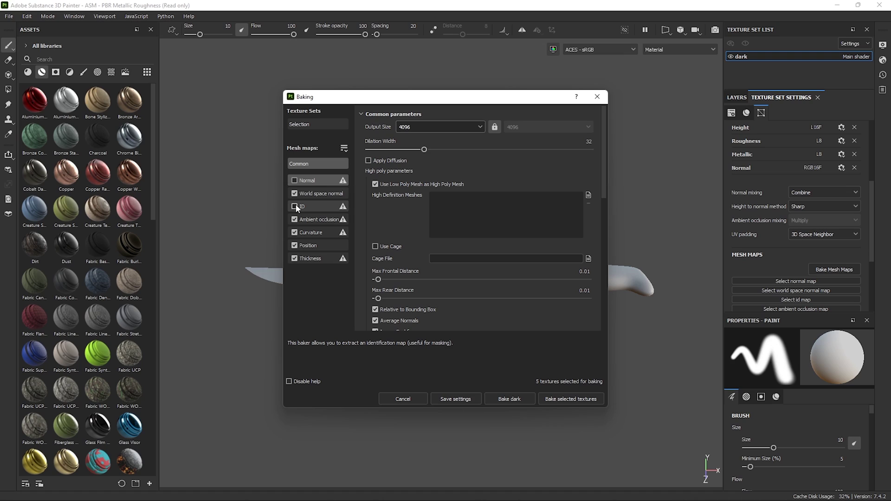
{"action": "left_click", "coordinate": [514, 397]}
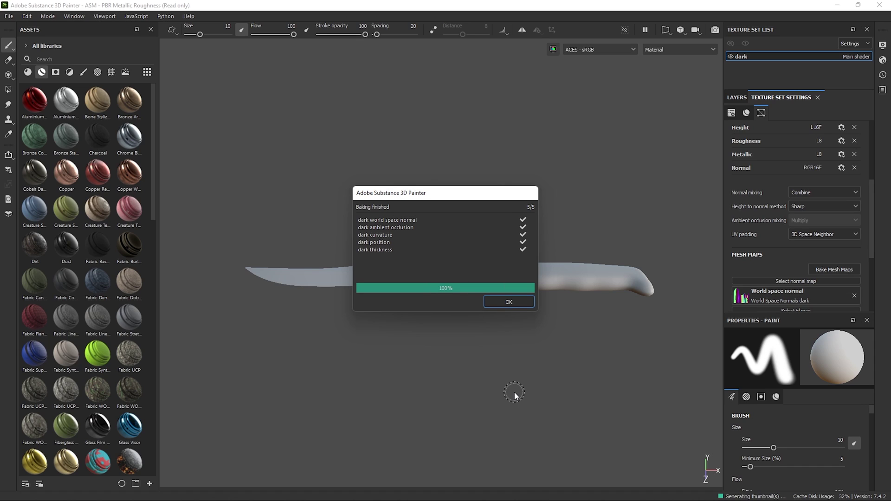
Dismiss the baking summary, return to the Layers stack, and check Project configuration without changes.
{"action": "left_click", "coordinate": [509, 302]}
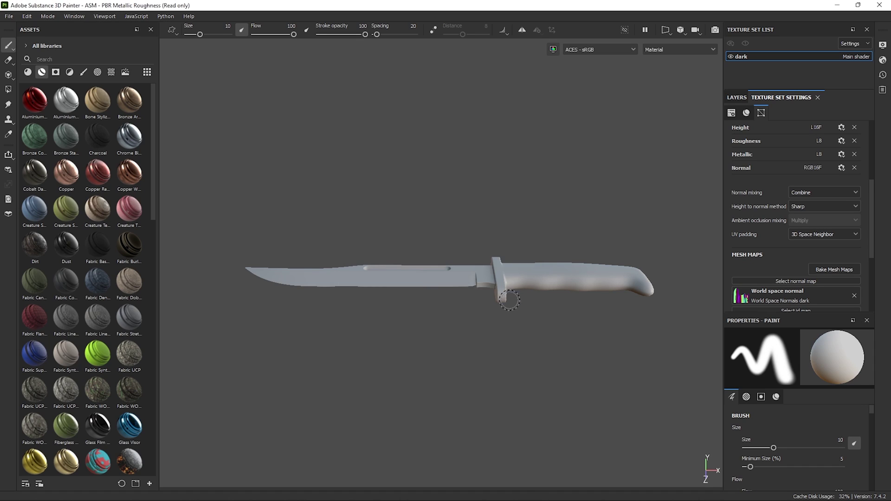
{"action": "left_click", "coordinate": [734, 98]}
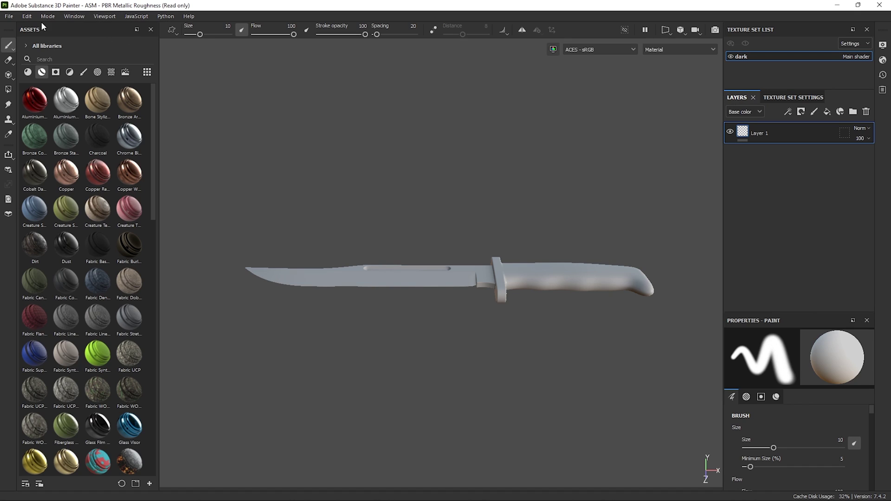
{"action": "left_click", "coordinate": [27, 16]}
{"action": "left_click", "coordinate": [40, 45]}
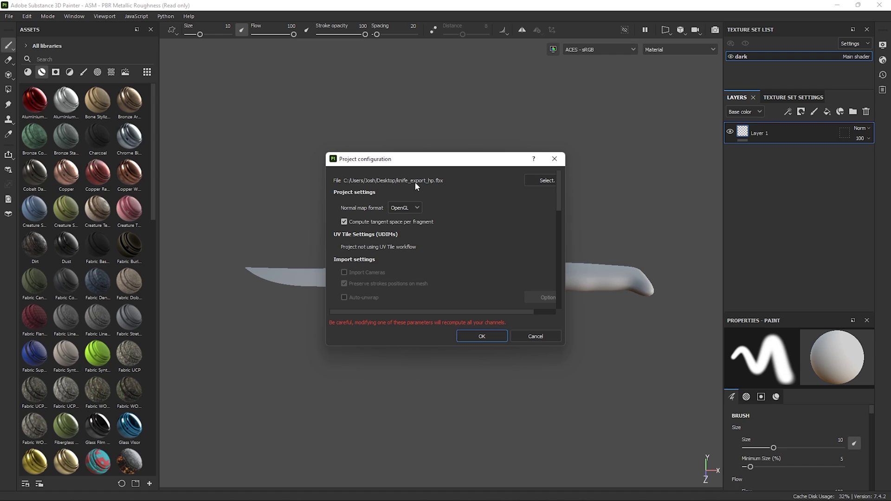
{"action": "left_click", "coordinate": [550, 159]}
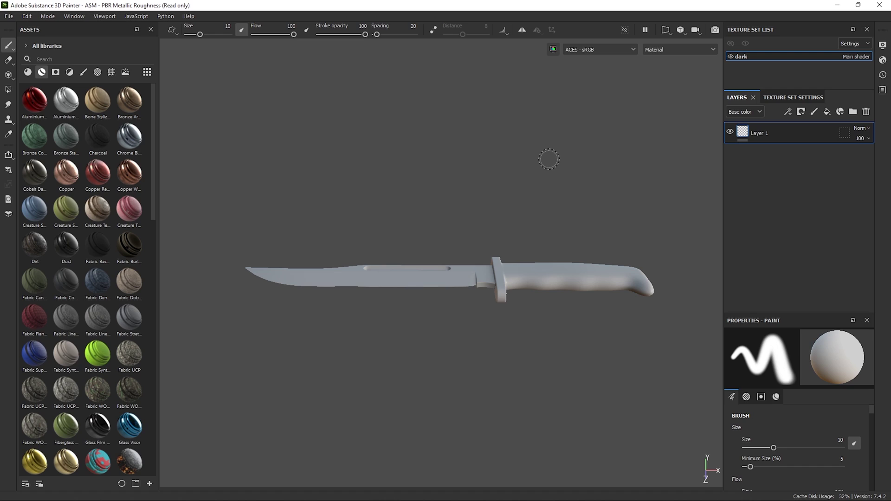
Search the assets for 'scuffed' and apply Plastic Glossy Scuffed to the knife.
{"action": "left_click", "coordinate": [108, 61]}
{"action": "type", "text": "scuffed"}
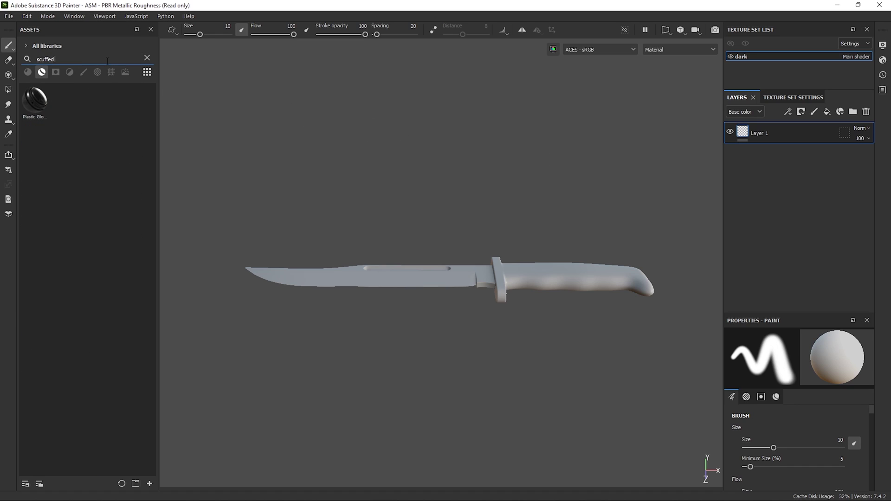
{"action": "left_click_drag", "start_coordinate": [44, 104], "coordinate": [553, 277]}
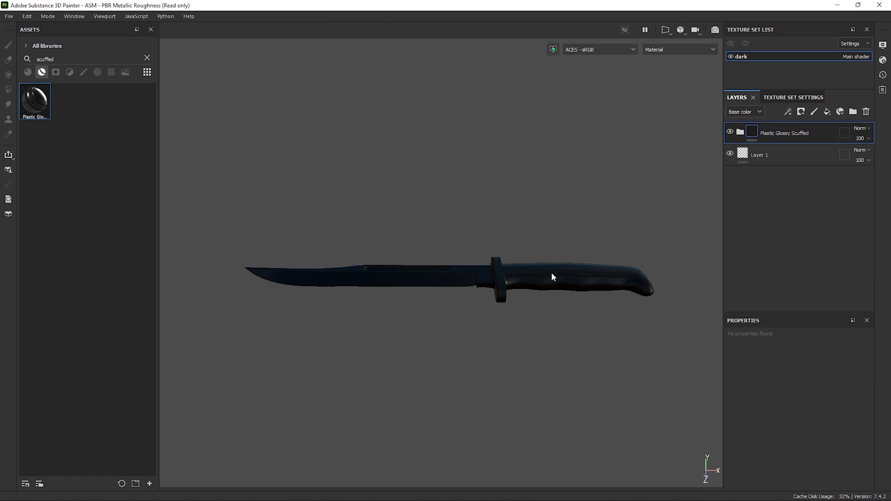
Lighten the Plastic sublayer's base colour to 0C0C0C.
{"action": "left_click", "coordinate": [740, 133]}
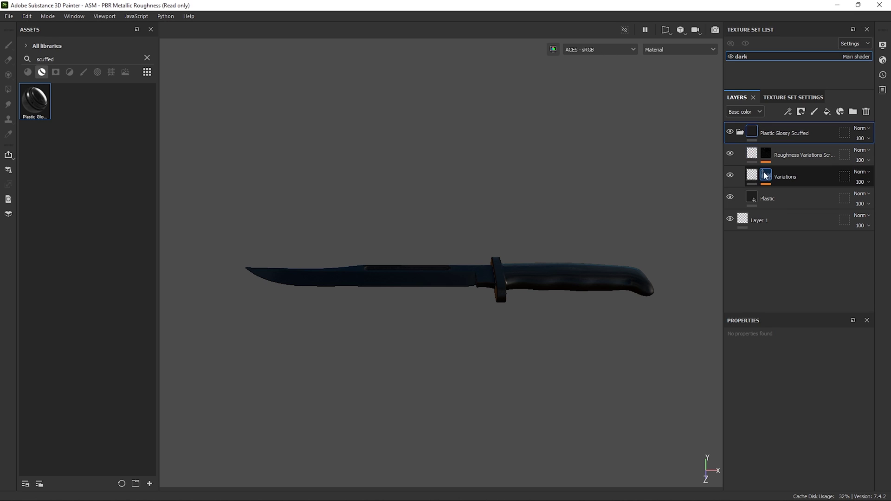
{"action": "left_click", "coordinate": [770, 194]}
{"action": "scroll", "coordinate": [801, 389], "scroll_direction": "down", "scroll_amount": 2}
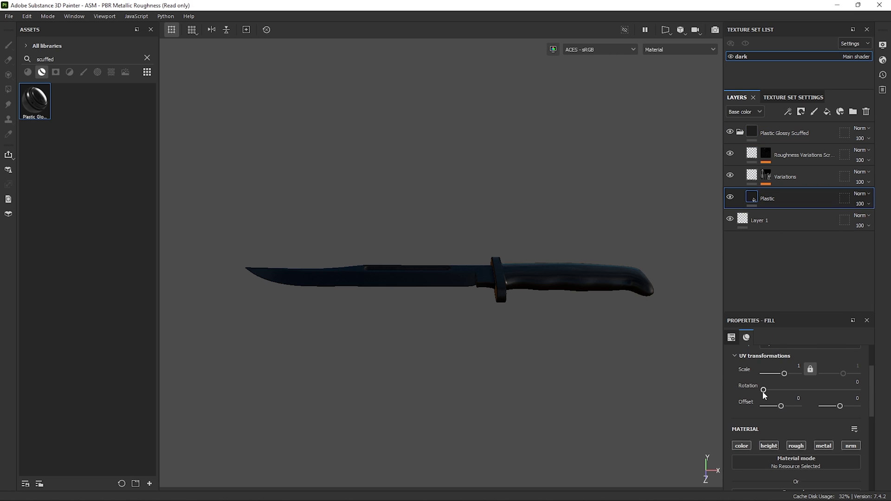
{"action": "right_click", "coordinate": [649, 161]}
{"action": "scroll", "coordinate": [648, 148], "scroll_direction": "down", "scroll_amount": 3}
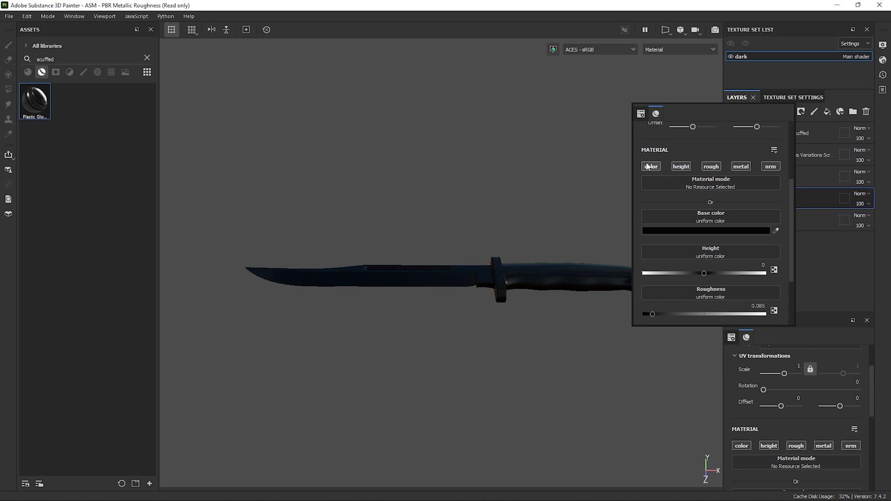
{"action": "scroll", "coordinate": [648, 168], "scroll_direction": "down", "scroll_amount": 1}
{"action": "left_click", "coordinate": [658, 202]}
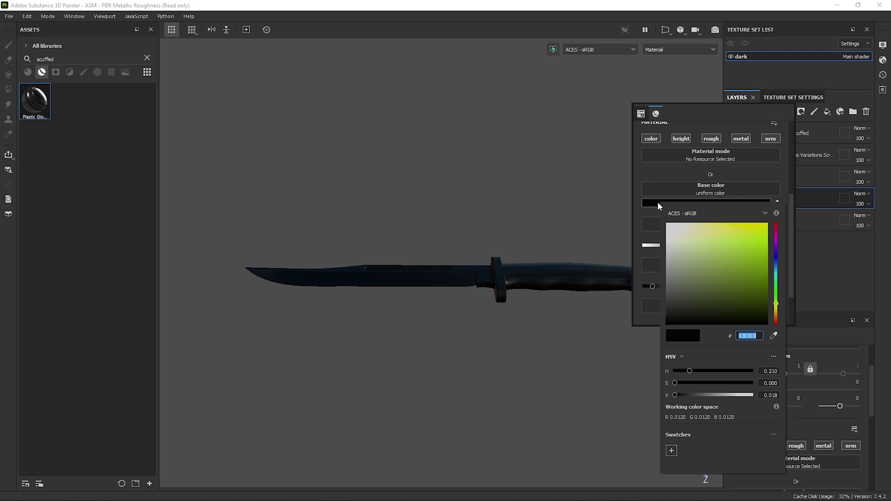
{"action": "left_click_drag", "start_coordinate": [668, 319], "coordinate": [661, 313]}
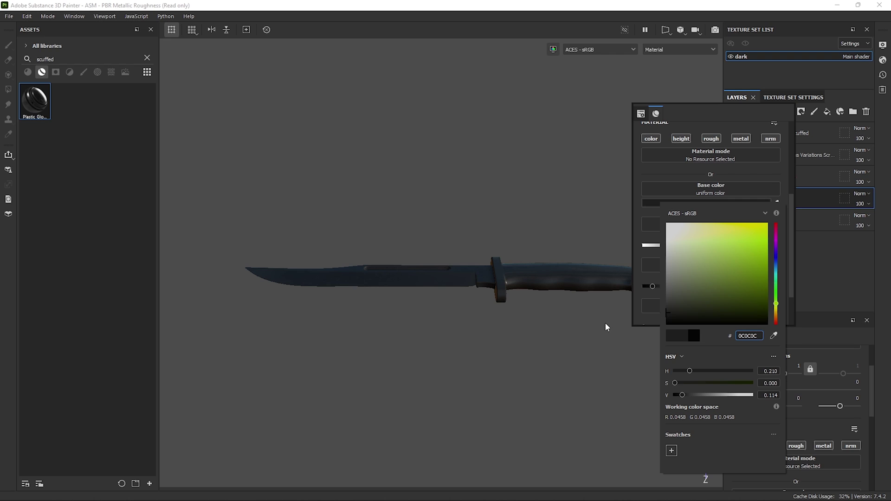
Search for 'steel' and apply the Steel material to the knife.
{"action": "double_click", "coordinate": [52, 59]}
{"action": "type", "text": "s"}
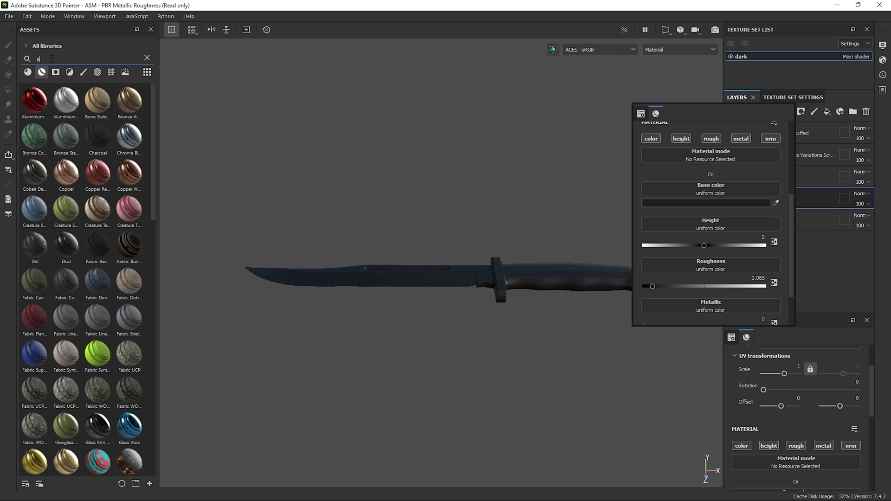
{"action": "type", "text": "teel"}
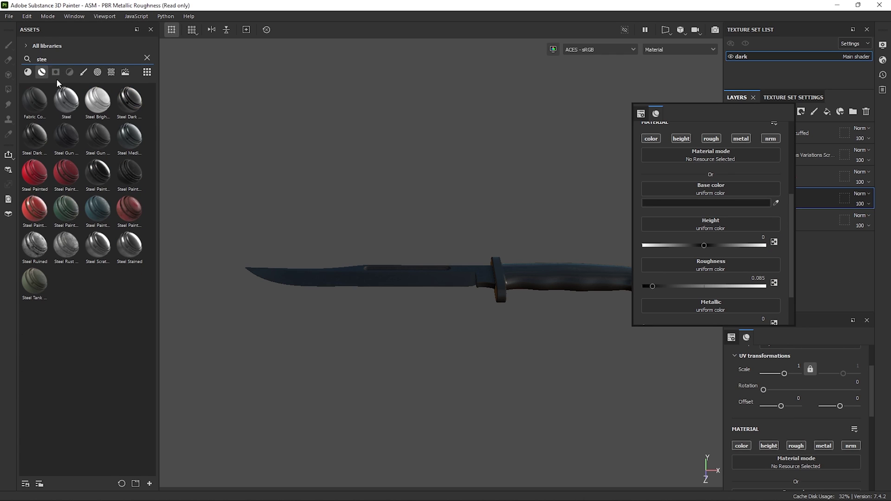
{"action": "left_click_drag", "start_coordinate": [67, 99], "coordinate": [401, 266]}
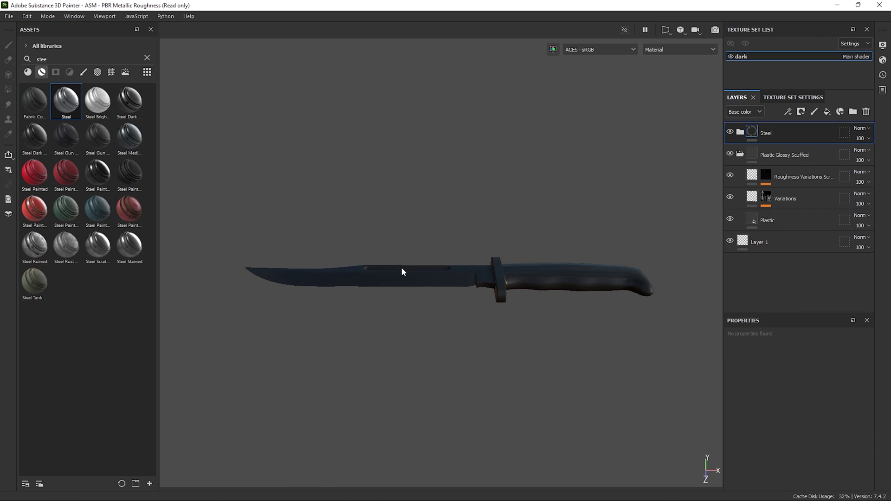
Adjust the Steel base layer's grey base colour and tilt the view of the knife.
{"action": "left_click", "coordinate": [741, 133]}
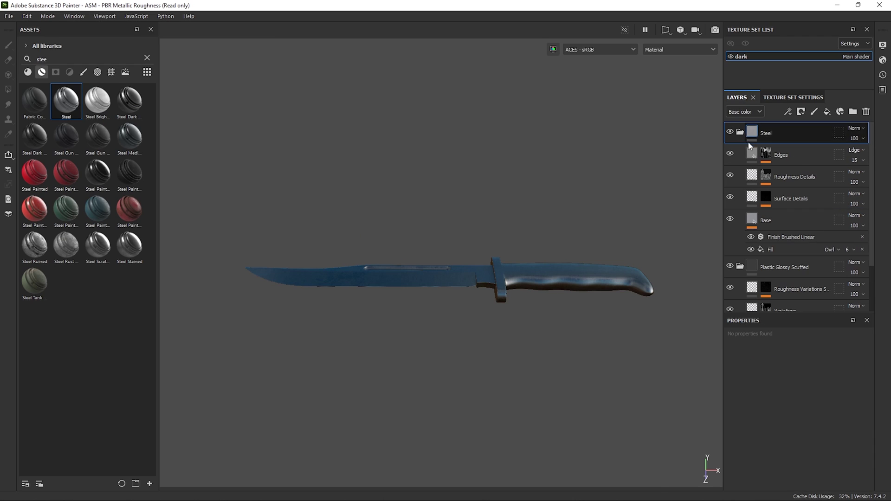
{"action": "key", "text": "ctrl+space"}
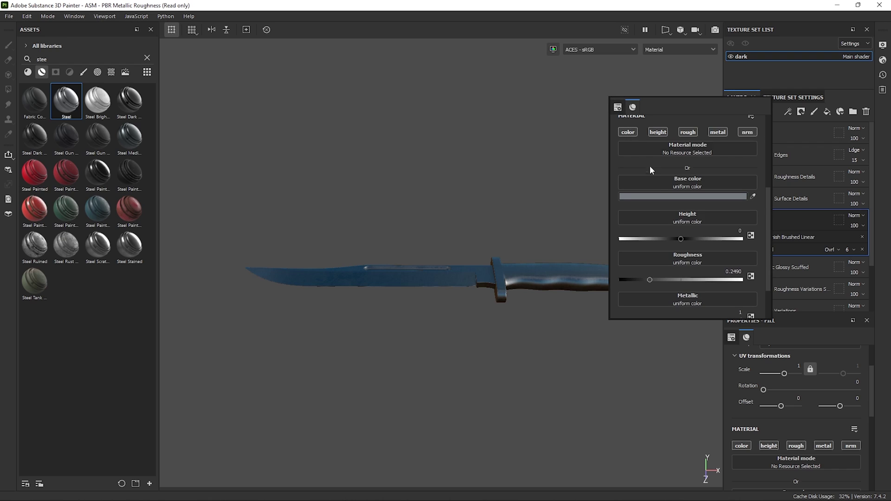
{"action": "left_click", "coordinate": [687, 196]}
{"action": "left_click", "coordinate": [676, 261]}
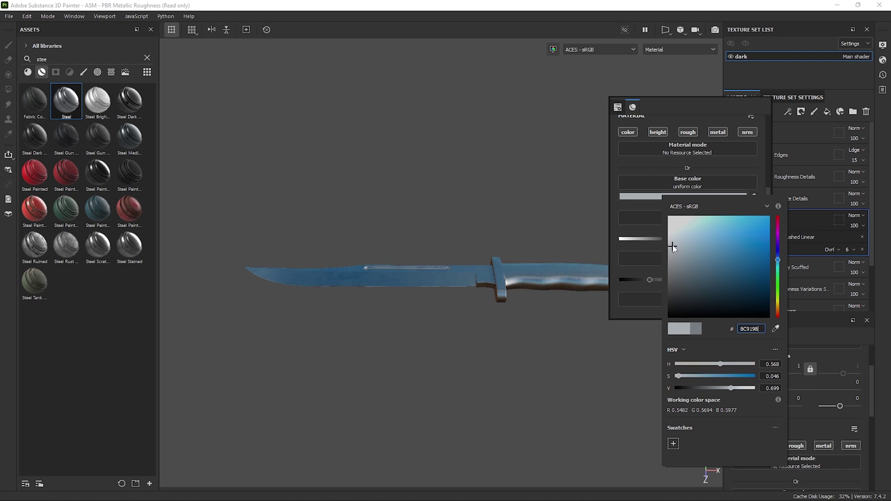
{"action": "left_click", "coordinate": [672, 243]}
{"action": "left_click", "coordinate": [458, 233]}
{"action": "left_click_drag", "start_coordinate": [459, 235], "coordinate": [456, 333], "text": "alt"}
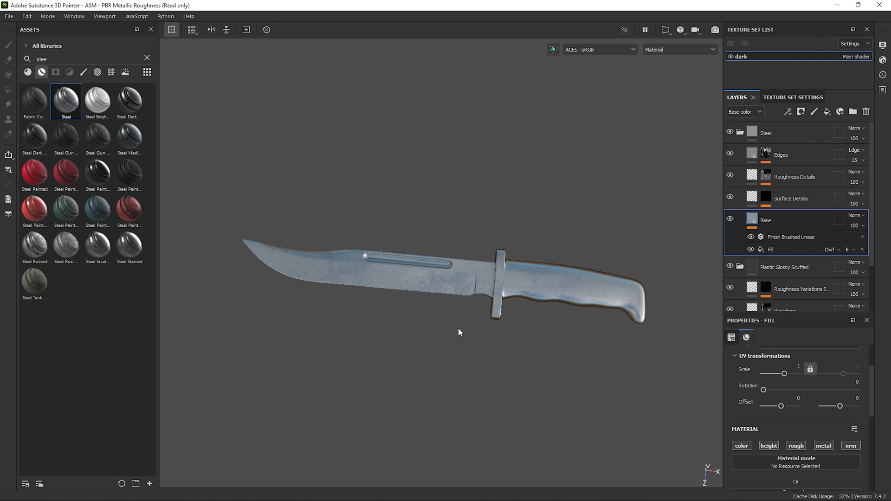
Lower the Roughness Details layer's opacity to 30.
{"action": "left_click", "coordinate": [784, 181]}
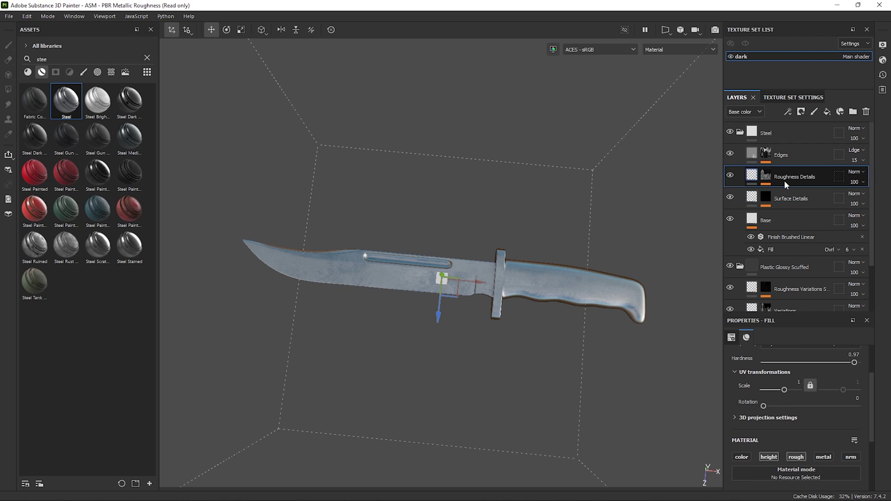
{"action": "left_click", "coordinate": [751, 113]}
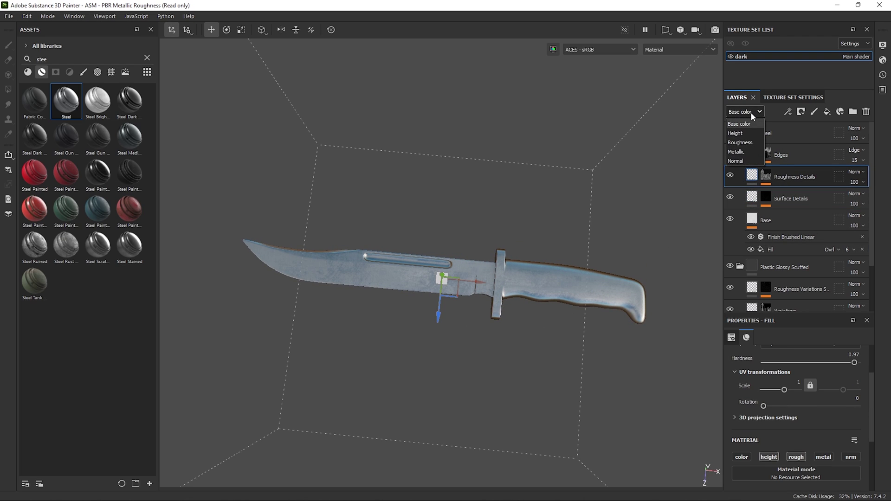
{"action": "left_click", "coordinate": [744, 141]}
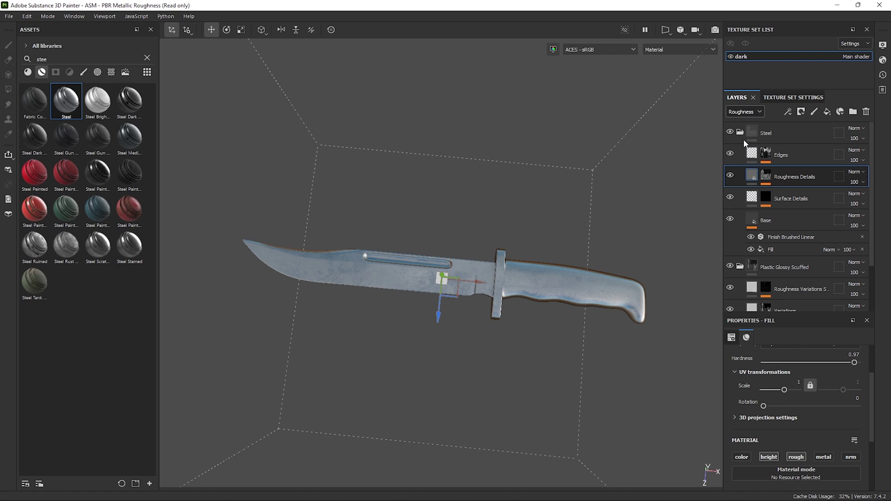
{"action": "left_click", "coordinate": [855, 182]}
{"action": "mouse_move", "coordinate": [886, 200]}
{"action": "left_mouse_down"}
{"action": "mouse_move", "coordinate": [850, 201]}
{"action": "mouse_move", "coordinate": [875, 202]}
{"action": "mouse_move", "coordinate": [859, 199]}
{"action": "left_mouse_up"}
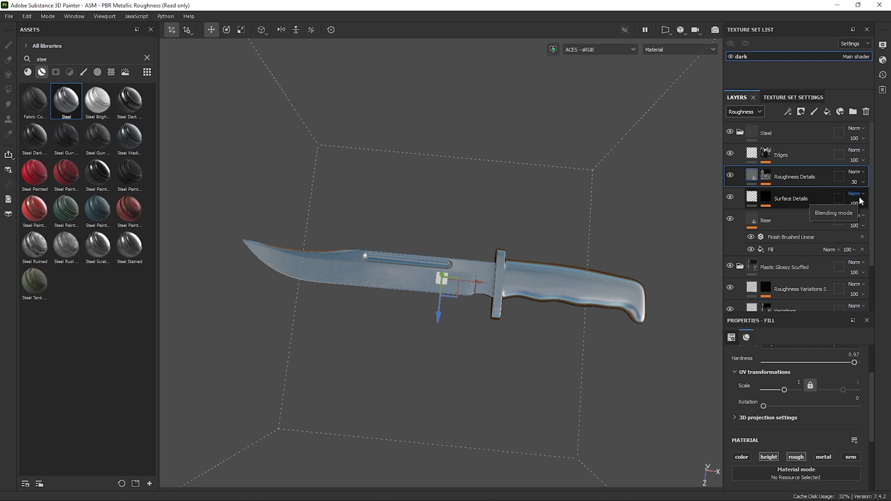
Show the Base color channel, collapse both folders, and move Plastic Glossy Scuffed above Steel.
{"action": "left_click", "coordinate": [748, 114]}
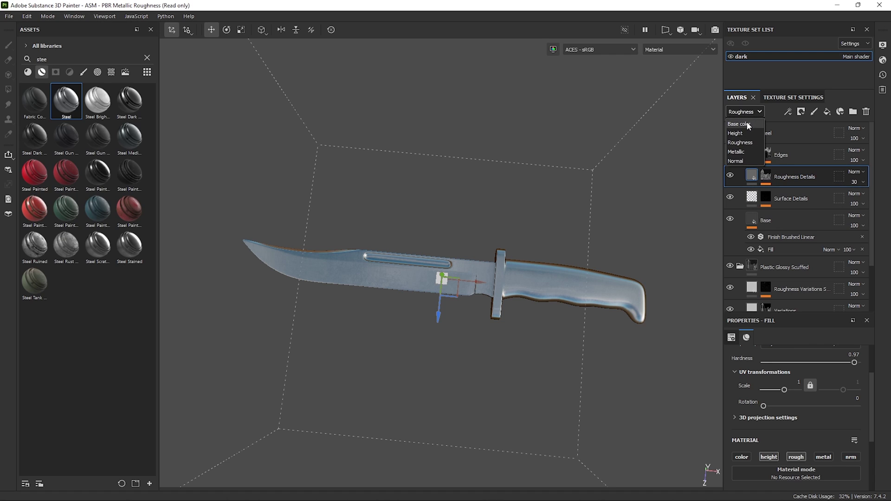
{"action": "left_click", "coordinate": [748, 124]}
{"action": "left_click", "coordinate": [740, 132]}
{"action": "left_click", "coordinate": [740, 153]}
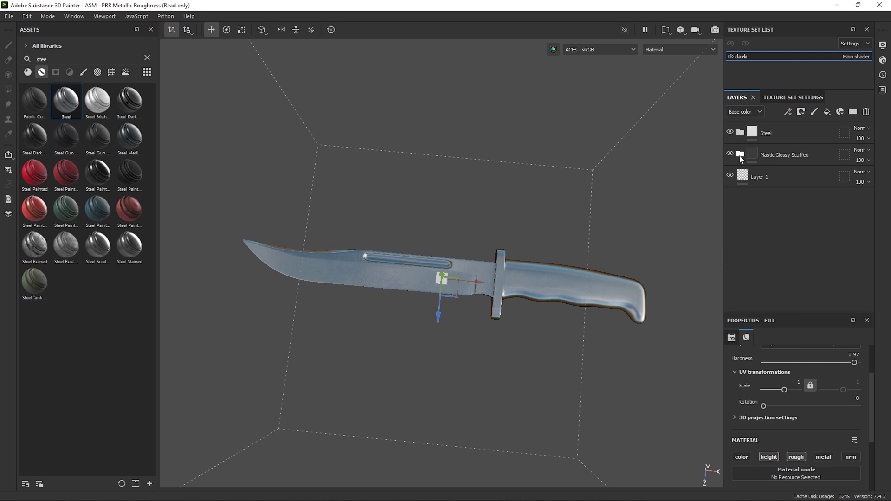
{"action": "left_click_drag", "start_coordinate": [766, 157], "coordinate": [778, 124]}
Add a black mask to the Plastic Glossy Scuffed folder and view the knife side-on.
{"action": "right_click", "coordinate": [778, 129]}
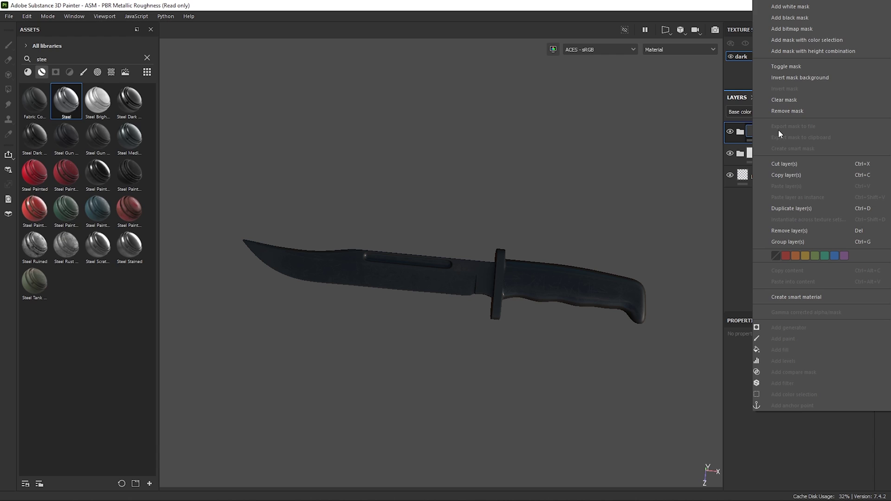
{"action": "left_click", "coordinate": [798, 17]}
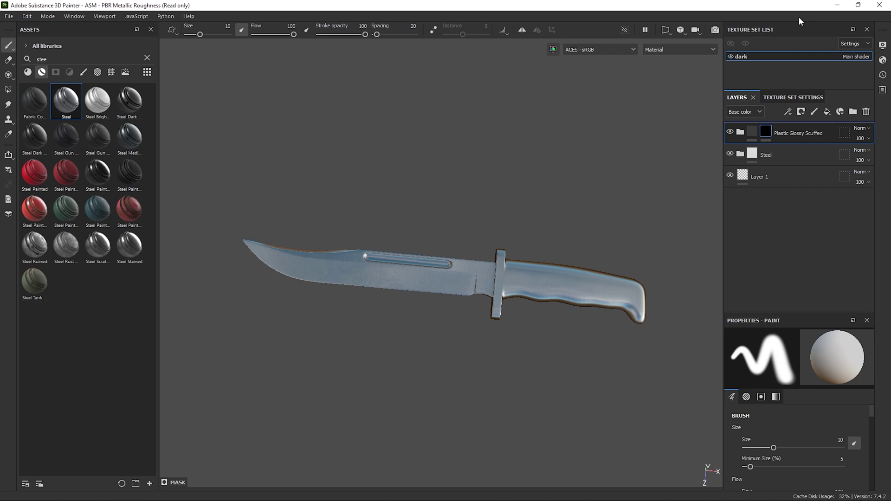
{"action": "mouse_move", "coordinate": [560, 225]}
{"action": "left_mouse_down", "text": "alt"}
{"action": "mouse_move", "coordinate": [573, 205]}
{"action": "mouse_move", "coordinate": [572, 165]}
{"action": "mouse_move", "coordinate": [535, 291]}
{"action": "mouse_move", "coordinate": [577, 302]}
{"action": "mouse_move", "coordinate": [572, 207]}
{"action": "left_mouse_up", "text": "alt"}
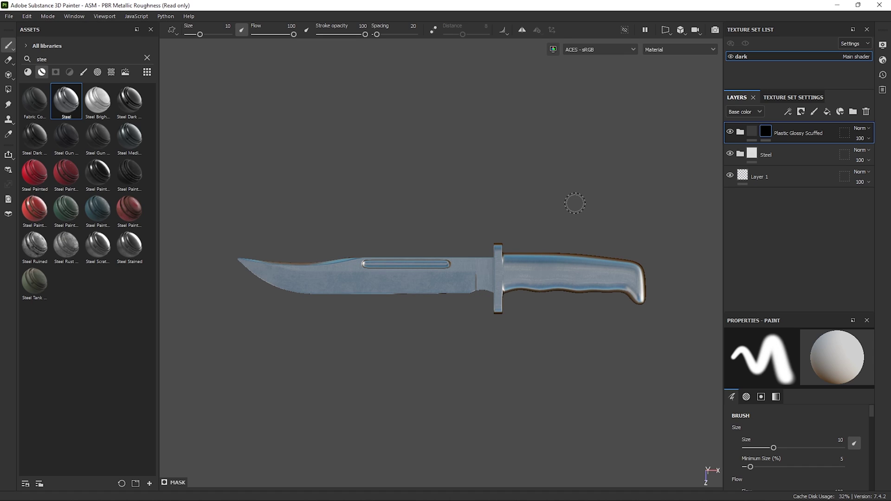
Switch the mask painting to Polygon Fill with a white colour.
{"action": "key", "text": "4"}
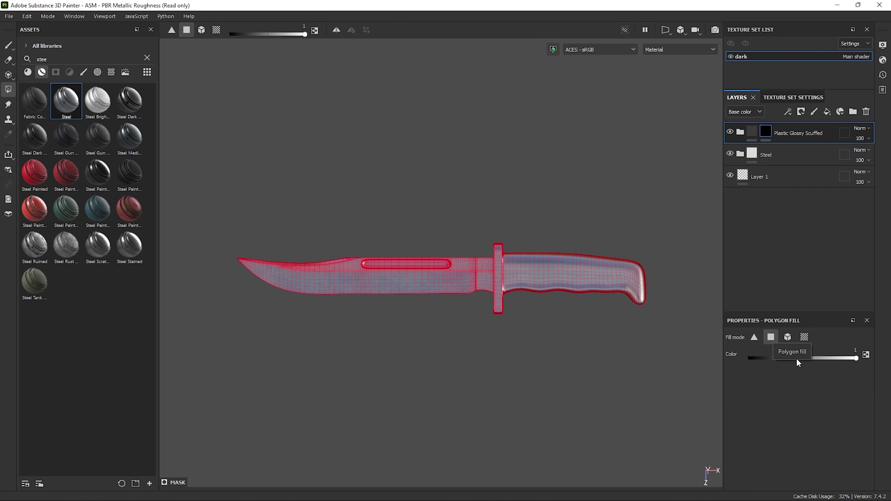
{"action": "left_click_drag", "start_coordinate": [813, 359], "coordinate": [856, 358]}
{"action": "scroll", "coordinate": [604, 270], "scroll_direction": "up", "scroll_amount": 5}
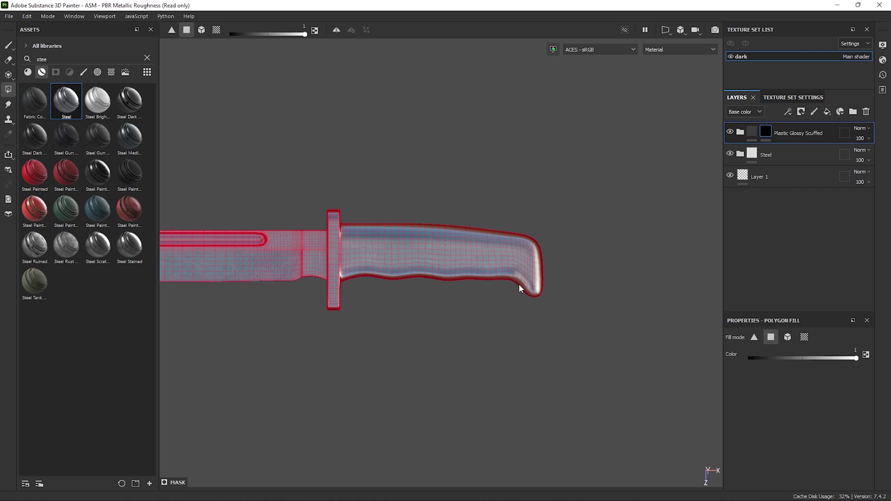
Fill a thin white stripe down the middle of the guard in the mask.
{"action": "middle_click_drag", "start_coordinate": [378, 256], "coordinate": [406, 215], "text": "alt"}
{"action": "right_click_drag", "start_coordinate": [406, 214], "coordinate": [626, 258], "text": "alt"}
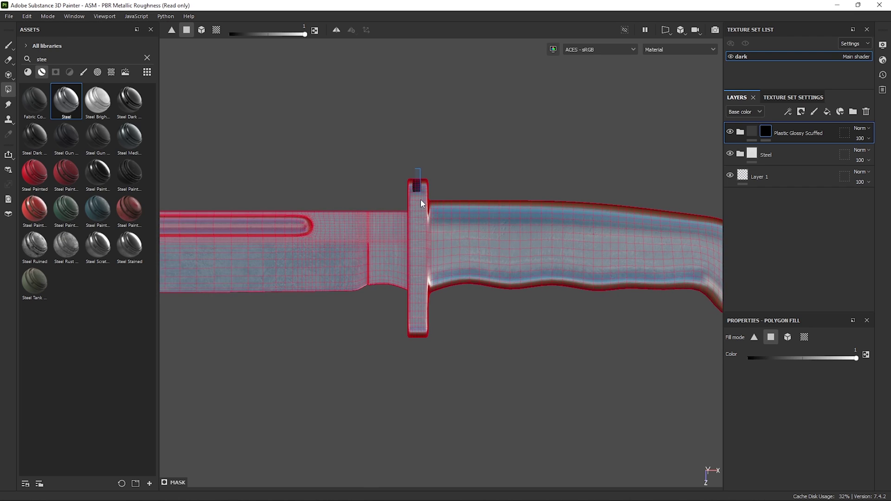
{"action": "left_click_drag", "start_coordinate": [421, 200], "coordinate": [422, 349]}
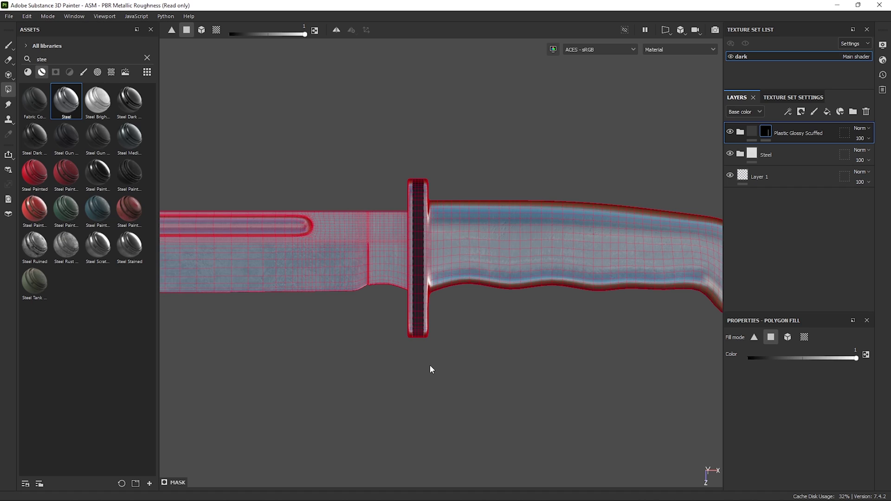
{"action": "key", "text": "1"}
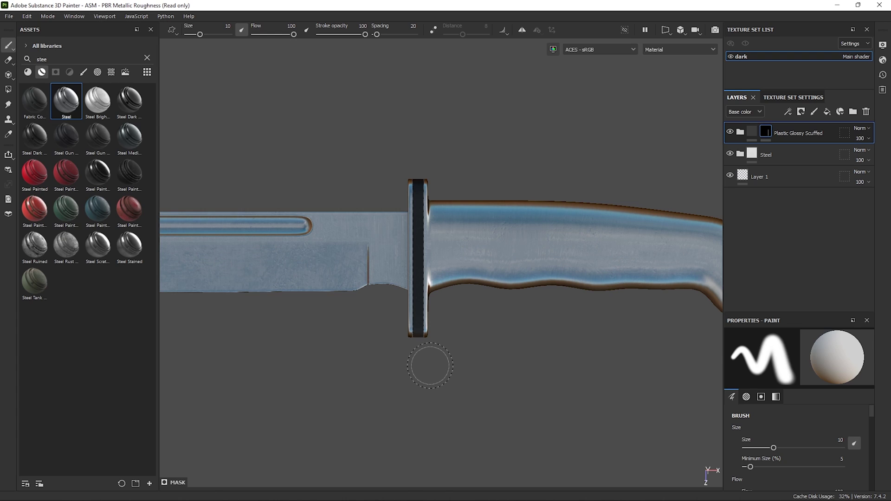
{"action": "key", "text": "4"}
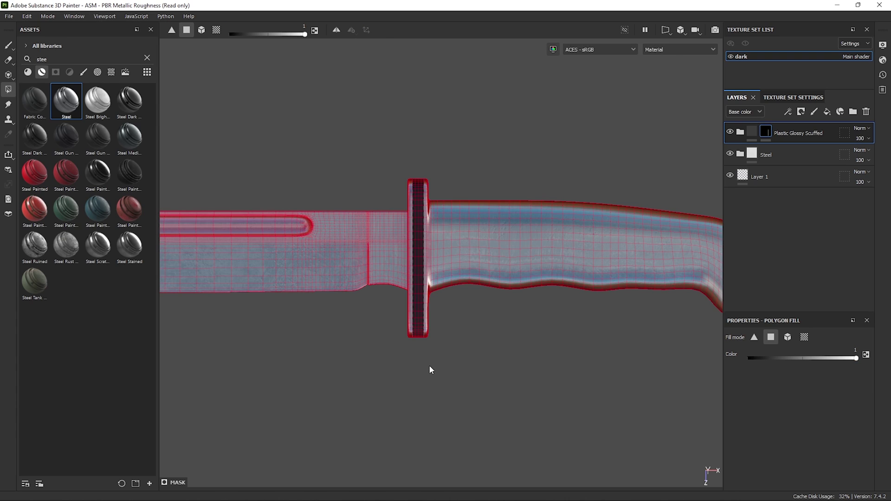
{"action": "left_click_drag", "start_coordinate": [418, 172], "coordinate": [424, 364]}
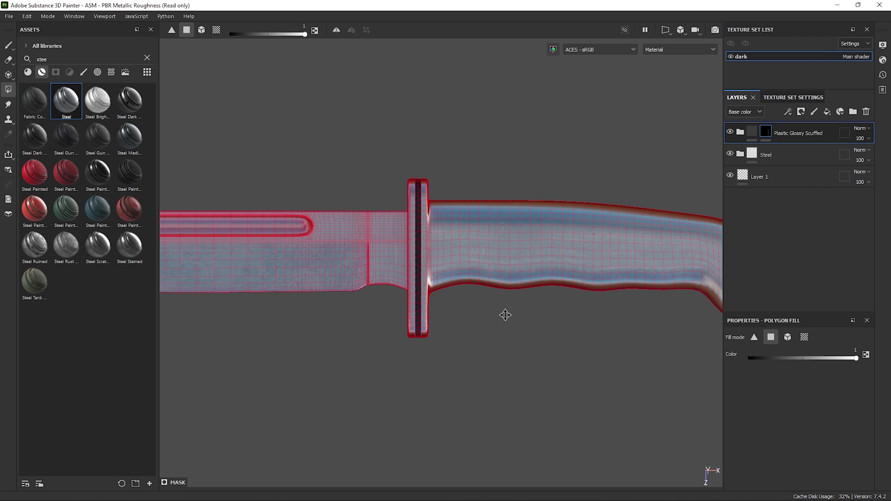
Fill the handle faces white in the mask to reveal the black plastic.
{"action": "middle_click_drag", "start_coordinate": [506, 312], "coordinate": [394, 308]}
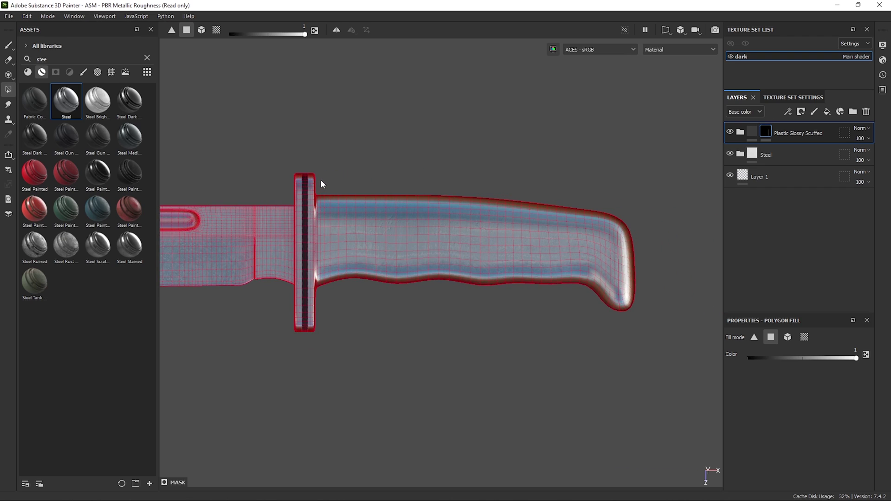
{"action": "left_click_drag", "start_coordinate": [321, 180], "coordinate": [564, 310]}
{"action": "left_click_drag", "start_coordinate": [365, 170], "coordinate": [319, 309]}
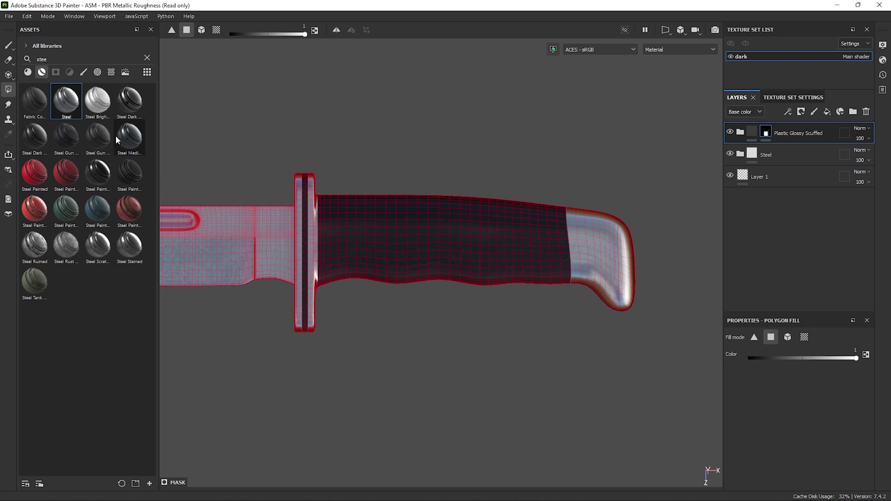
Set the Paint brush to a uniform hard-edged alpha with size 1.55.
{"action": "left_click", "coordinate": [9, 45]}
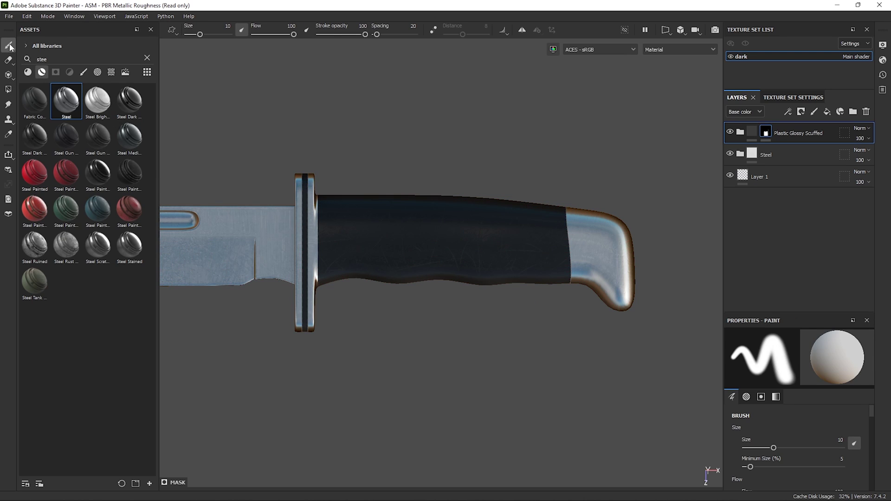
{"action": "right_click", "coordinate": [396, 94]}
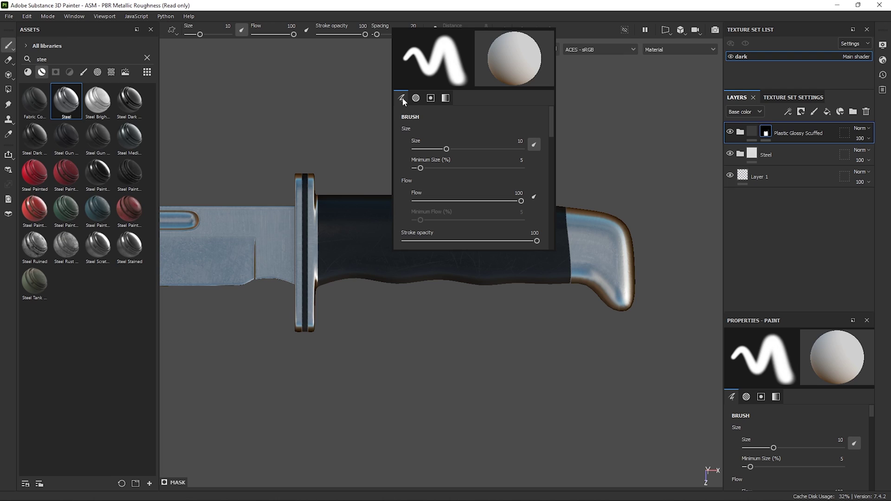
{"action": "scroll", "coordinate": [405, 144], "scroll_direction": "down", "scroll_amount": 5}
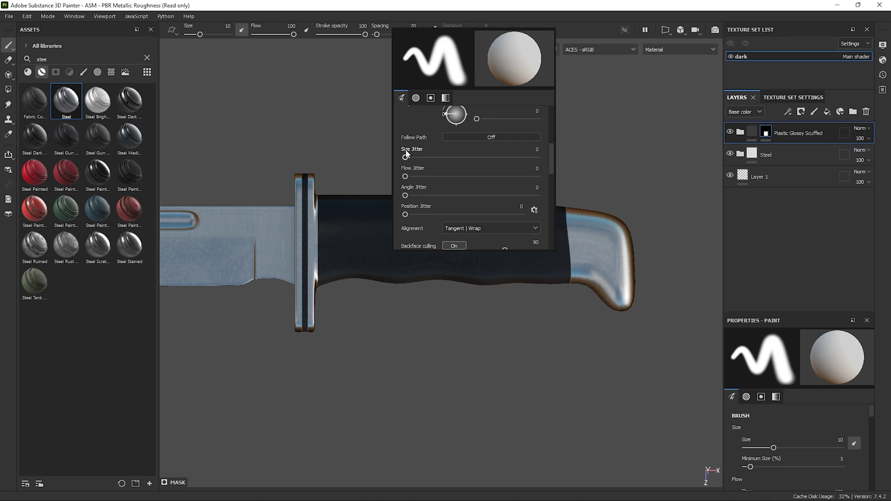
{"action": "scroll", "coordinate": [406, 155], "scroll_direction": "down", "scroll_amount": 5}
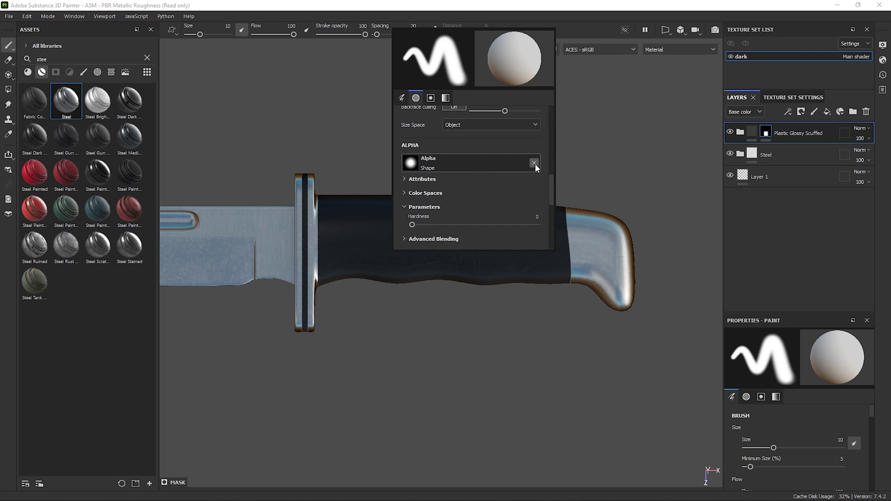
{"action": "left_click", "coordinate": [534, 163]}
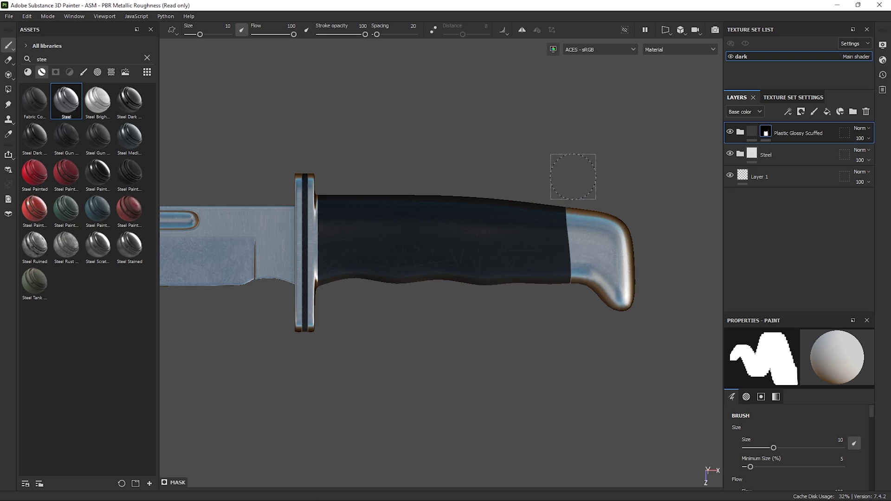
{"action": "key", "text": "ctrl"}
{"action": "right_click_drag", "start_coordinate": [575, 139], "coordinate": [575, 139], "text": "ctrl"}
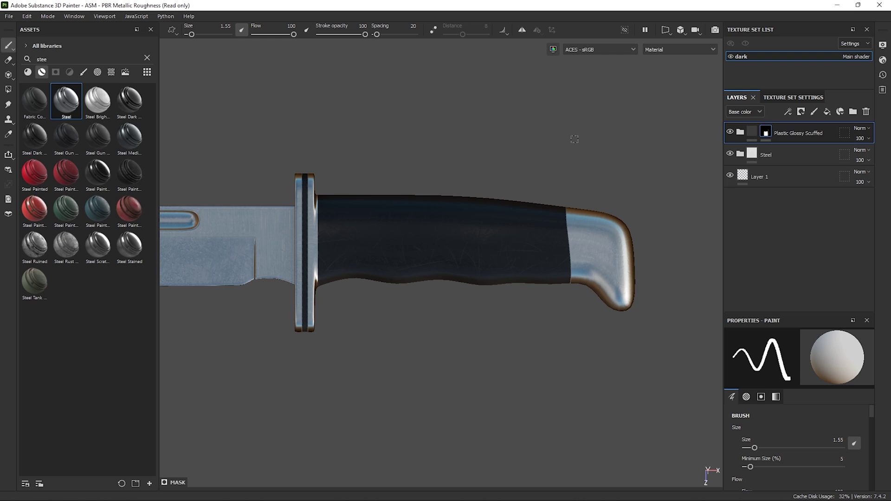
Paint straight mask strokes along the handle–pommel seam on the side and top.
{"action": "middle_click_drag", "start_coordinate": [571, 135], "coordinate": [471, 99], "text": "alt"}
{"action": "right_click_drag", "start_coordinate": [472, 99], "coordinate": [549, 126], "text": "alt"}
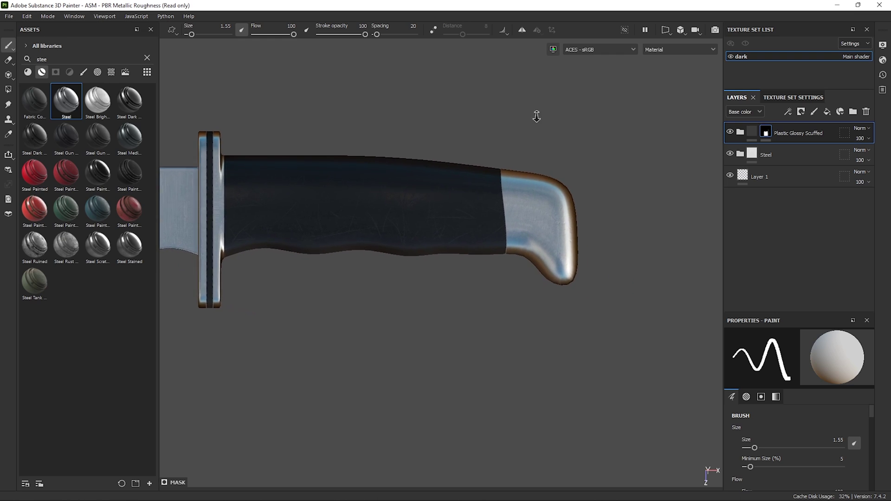
{"action": "middle_click_drag", "start_coordinate": [549, 126], "coordinate": [446, 109], "text": "alt"}
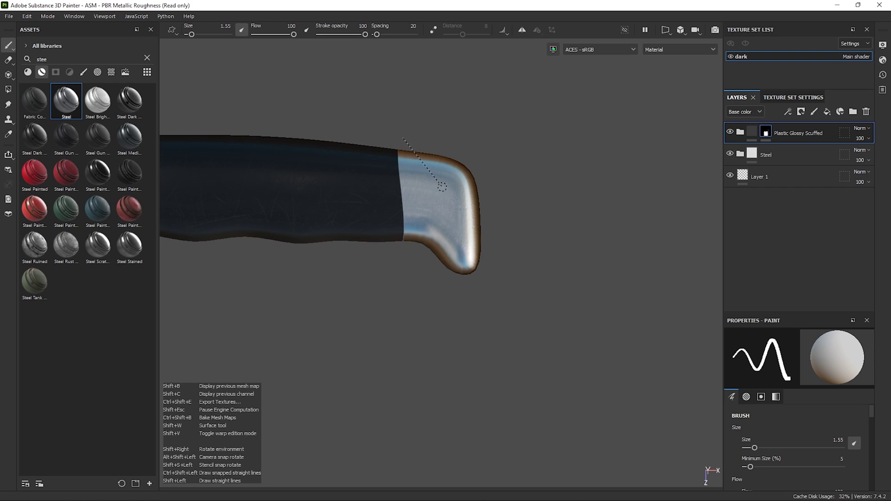
{"action": "key", "text": "ctrl"}
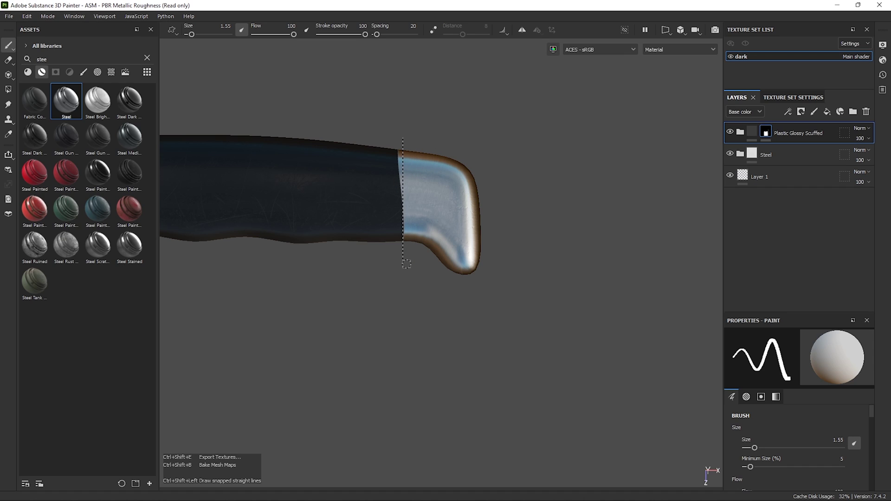
{"action": "left_click", "coordinate": [403, 259], "text": "ctrl+shift"}
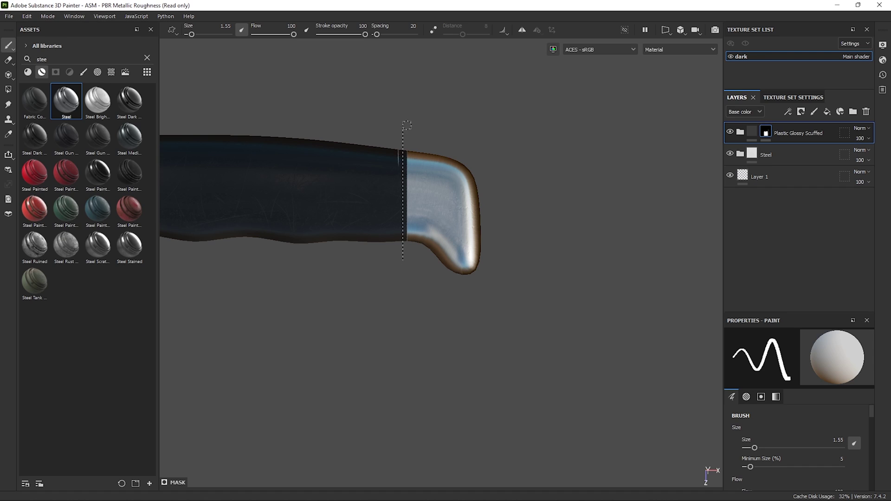
{"action": "left_click_drag", "start_coordinate": [417, 206], "coordinate": [413, 94], "text": "alt"}
{"action": "scroll", "coordinate": [401, 195], "scroll_direction": "up", "scroll_amount": 5}
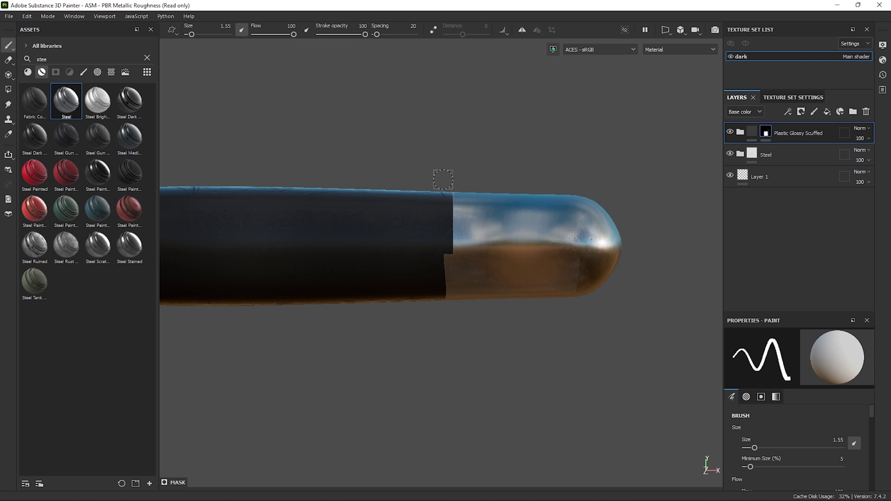
{"action": "left_click", "coordinate": [441, 324], "text": "shift"}
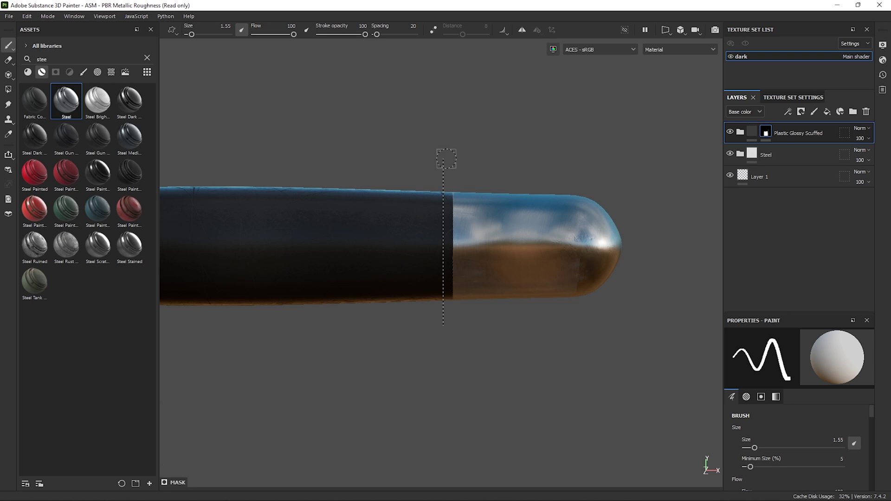
{"action": "left_click", "coordinate": [444, 110]}
Extend the straight seam line to the lower edge and cover the light streak on the handle.
{"action": "left_click_drag", "start_coordinate": [434, 299], "coordinate": [428, 160], "text": "alt"}
{"action": "mouse_move", "coordinate": [430, 209]}
{"action": "middle_mouse_down", "text": "alt"}
{"action": "mouse_move", "coordinate": [425, 201]}
{"action": "mouse_move", "coordinate": [462, 160]}
{"action": "middle_mouse_up", "text": "alt"}
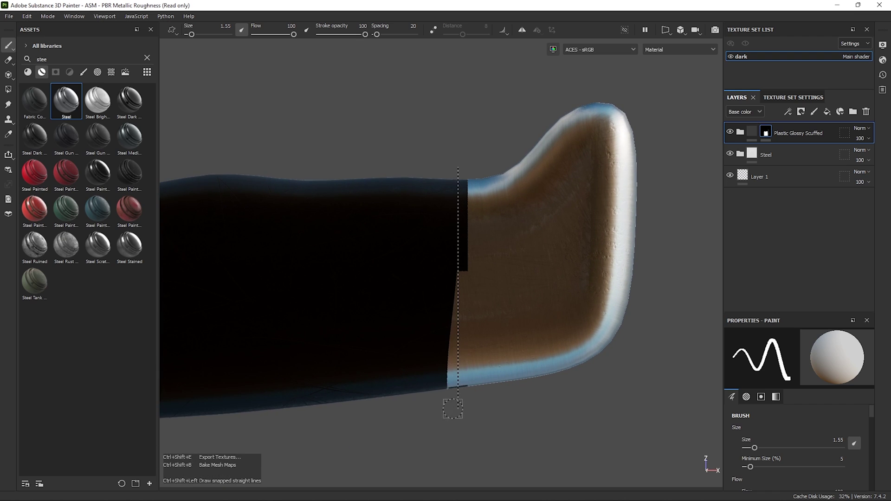
{"action": "left_click", "coordinate": [451, 400], "text": "shift"}
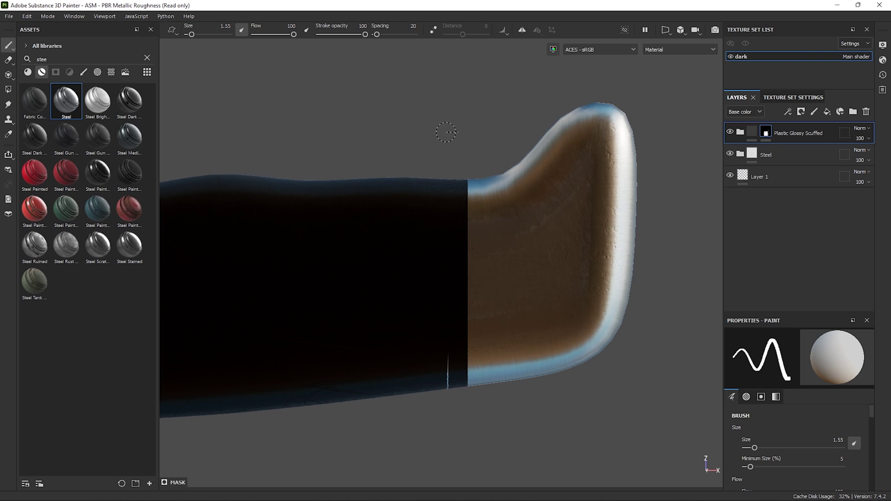
{"action": "mouse_move", "coordinate": [456, 221]}
{"action": "left_mouse_down", "text": "alt"}
{"action": "mouse_move", "coordinate": [441, 296]}
{"action": "mouse_move", "coordinate": [438, 188]}
{"action": "left_mouse_up", "text": "alt"}
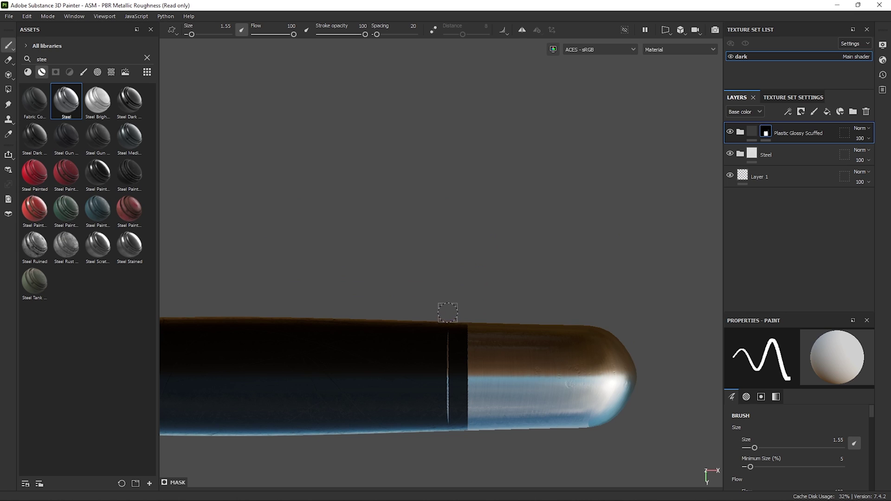
{"action": "left_click_drag", "start_coordinate": [446, 358], "coordinate": [446, 436]}
{"action": "left_click_drag", "start_coordinate": [464, 267], "coordinate": [533, 197], "text": "alt"}
Set brush size to 1.21 and paint a straight black stripe across the pommel.
{"action": "scroll", "coordinate": [534, 197], "scroll_direction": "up", "scroll_amount": 3}
{"action": "scroll", "coordinate": [418, 169], "scroll_direction": "up", "scroll_amount": 3}
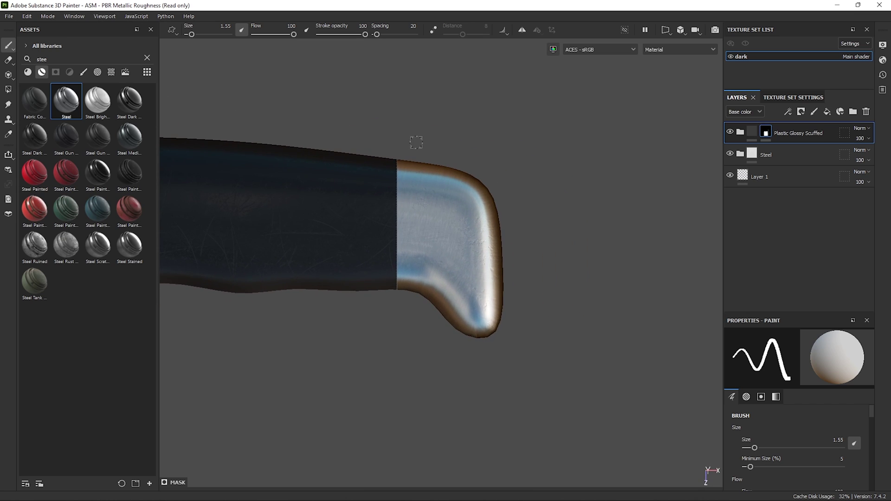
{"action": "key", "text": "bracketleft"}
{"action": "key", "text": "bracketleft"}
{"action": "key", "text": "bracketleft"}
{"action": "key", "text": "bracketleft"}
{"action": "scroll", "coordinate": [523, 139], "scroll_direction": "down", "scroll_amount": 3}
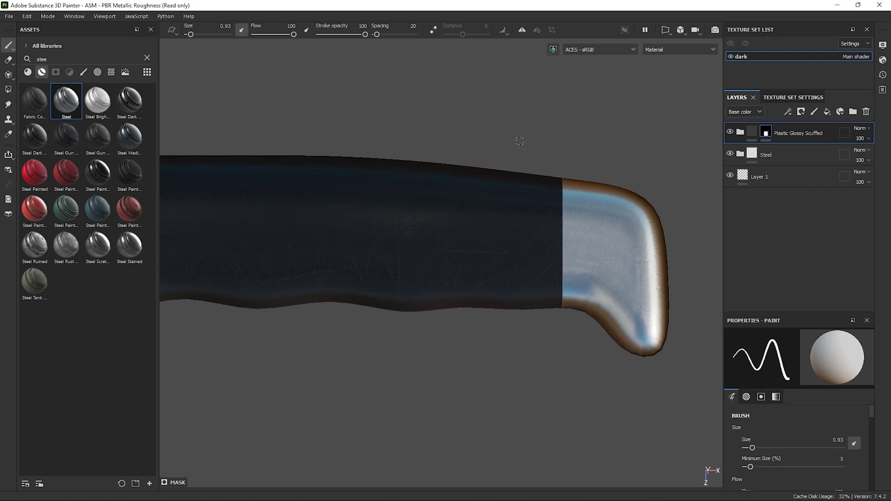
{"action": "middle_click_drag", "start_coordinate": [338, 139], "coordinate": [380, 151], "text": "alt"}
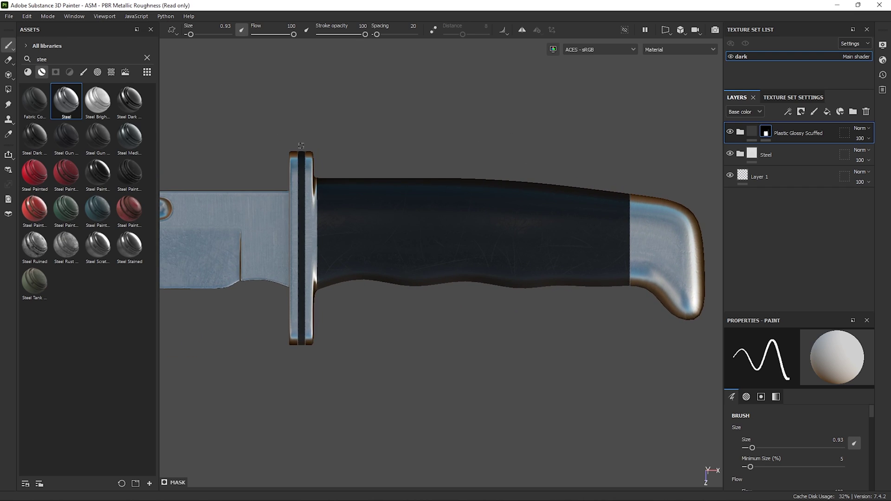
{"action": "key", "text": "bracketright"}
{"action": "key", "text": "bracketright"}
{"action": "scroll", "coordinate": [382, 148], "scroll_direction": "up", "scroll_amount": 3}
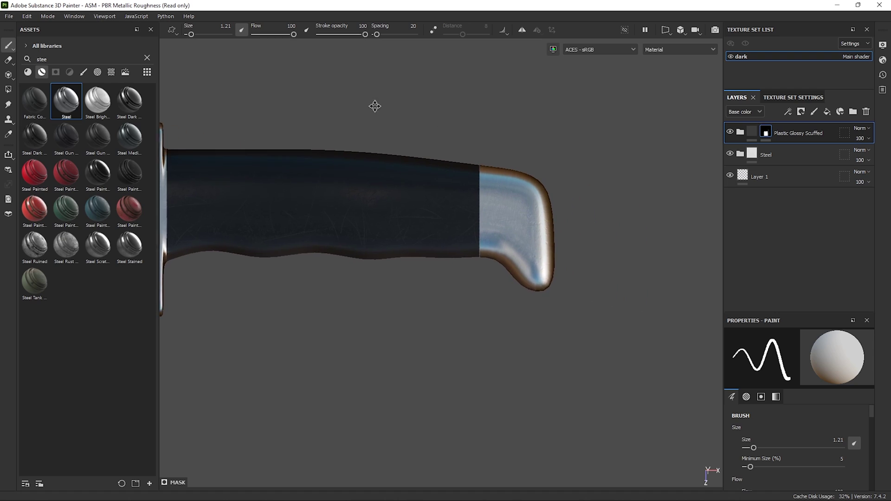
{"action": "middle_click_drag", "start_coordinate": [513, 134], "coordinate": [456, 117], "text": "alt"}
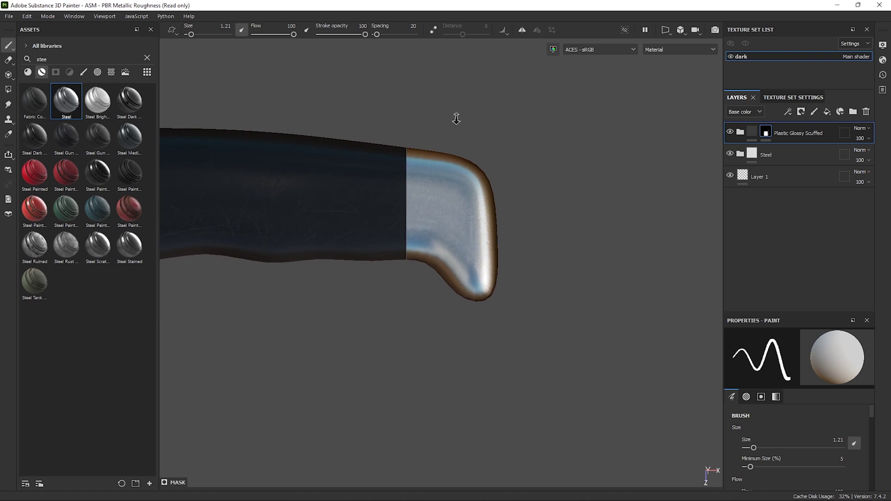
{"action": "left_click", "coordinate": [421, 138]}
{"action": "left_click", "coordinate": [421, 299], "text": "shift"}
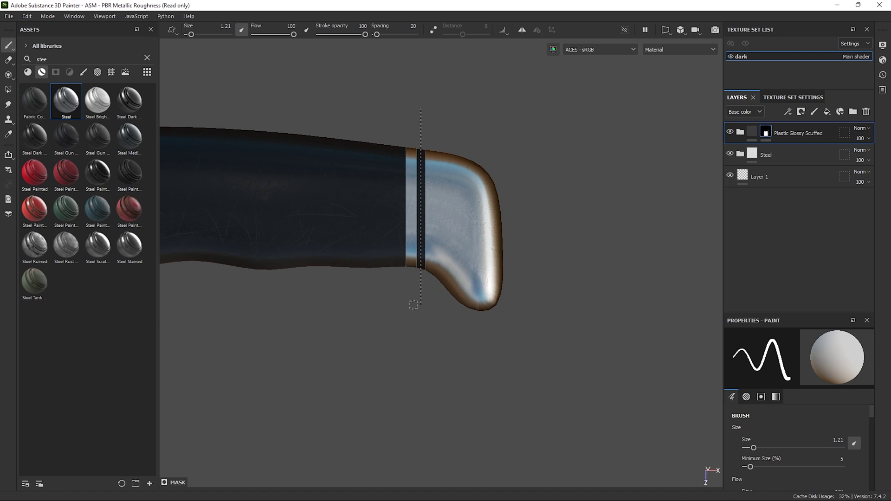
Continue the black pommel stripe to its bottom edge and down the other side.
{"action": "left_click_drag", "start_coordinate": [411, 284], "coordinate": [569, 207], "text": "alt"}
{"action": "right_click_drag", "start_coordinate": [570, 207], "coordinate": [572, 213], "text": "alt"}
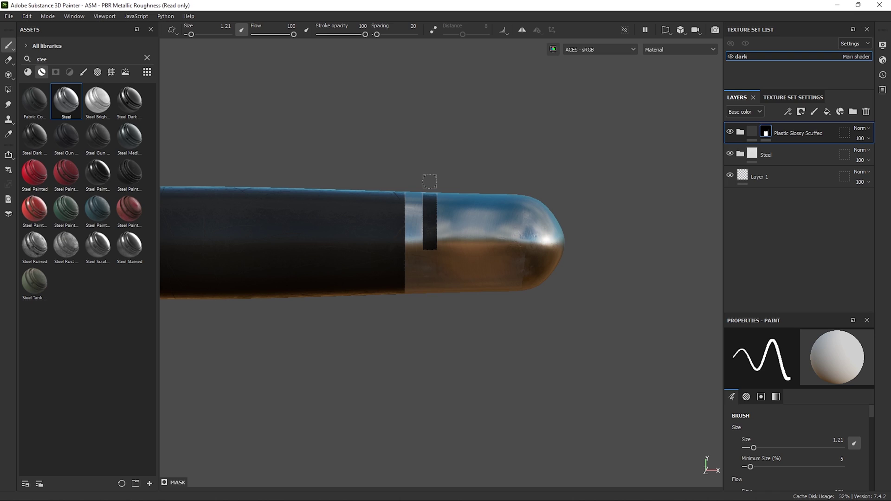
{"action": "left_click", "coordinate": [427, 337], "text": "shift"}
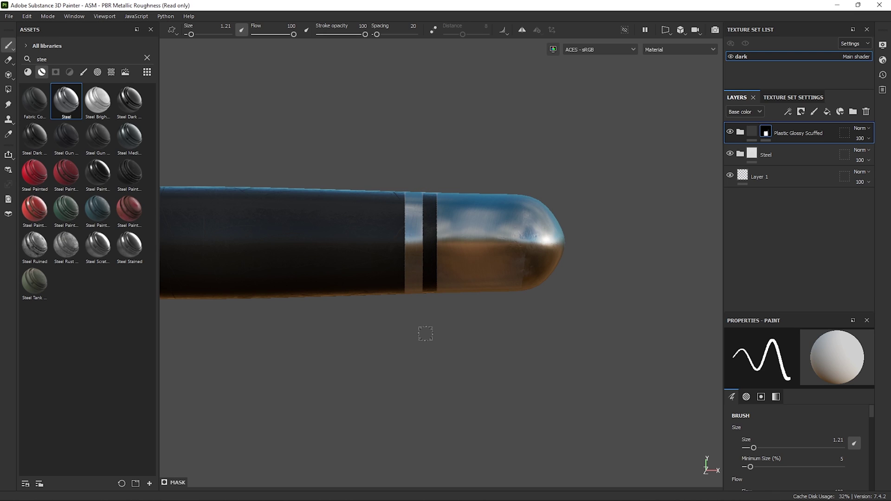
{"action": "left_click_drag", "start_coordinate": [426, 334], "coordinate": [435, 151], "text": "alt"}
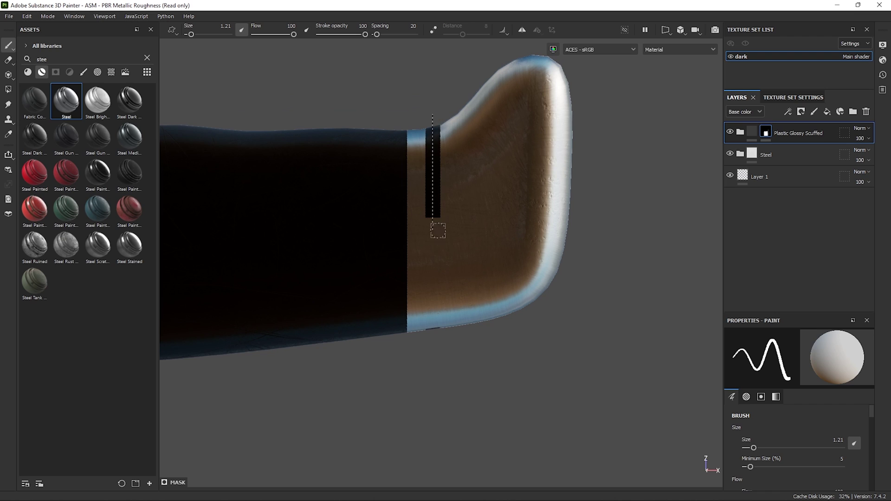
{"action": "left_click", "coordinate": [432, 331], "text": "shift"}
{"action": "mouse_move", "coordinate": [431, 229]}
{"action": "left_mouse_down", "text": "alt"}
{"action": "mouse_move", "coordinate": [432, 312]}
{"action": "mouse_move", "coordinate": [158, 218]}
{"action": "mouse_move", "coordinate": [495, 308]}
{"action": "mouse_move", "coordinate": [474, 359]}
{"action": "mouse_move", "coordinate": [528, 268]}
{"action": "mouse_move", "coordinate": [504, 291]}
{"action": "left_mouse_up", "text": "alt"}
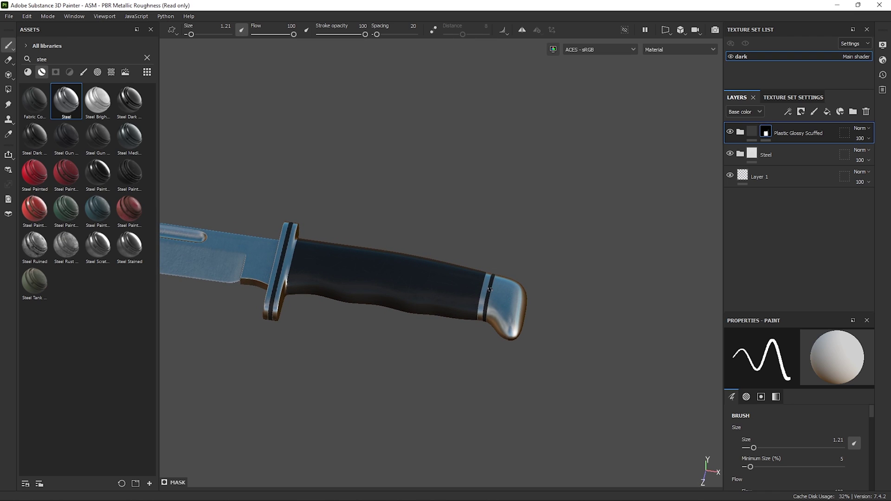
{"action": "scroll", "coordinate": [622, 196], "scroll_direction": "up", "scroll_amount": 3}
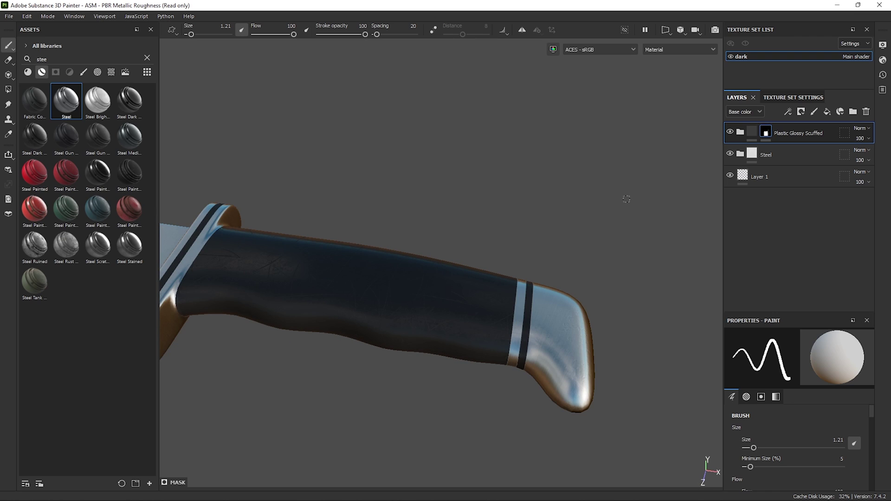
{"action": "left_click_drag", "start_coordinate": [626, 199], "coordinate": [494, 201], "text": "alt"}
{"action": "mouse_move", "coordinate": [493, 201]}
{"action": "right_mouse_down", "text": "alt"}
{"action": "mouse_move", "coordinate": [530, 205]}
{"action": "mouse_move", "coordinate": [484, 203]}
{"action": "right_mouse_up", "text": "alt"}
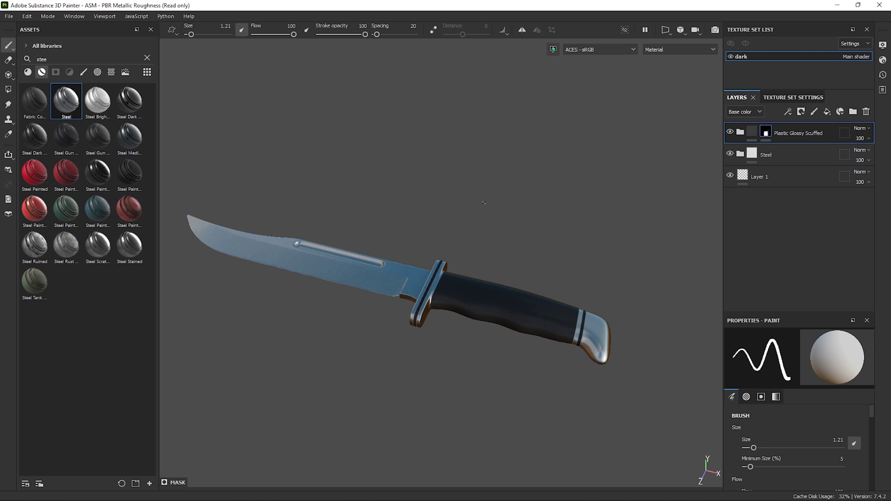
Add a fill layer with near-black base colour 0C0C0B.
{"action": "left_click", "coordinate": [826, 112]}
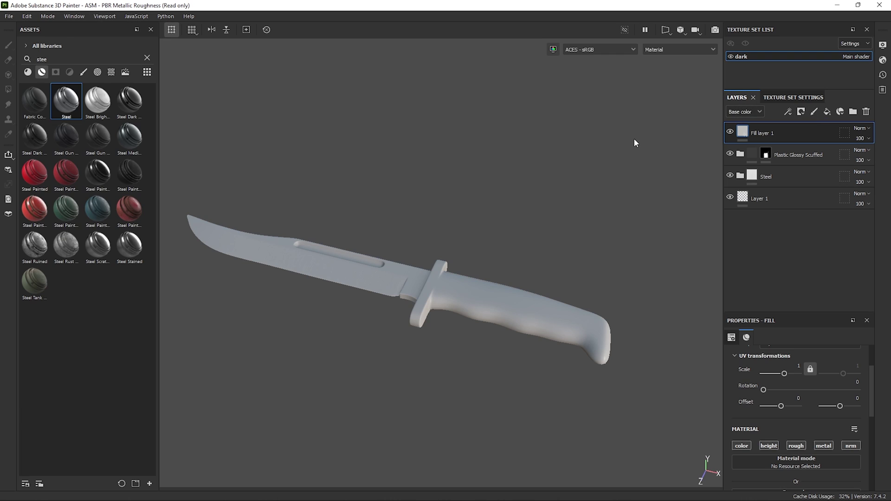
{"action": "key", "text": "p"}
{"action": "left_click", "coordinate": [680, 208]}
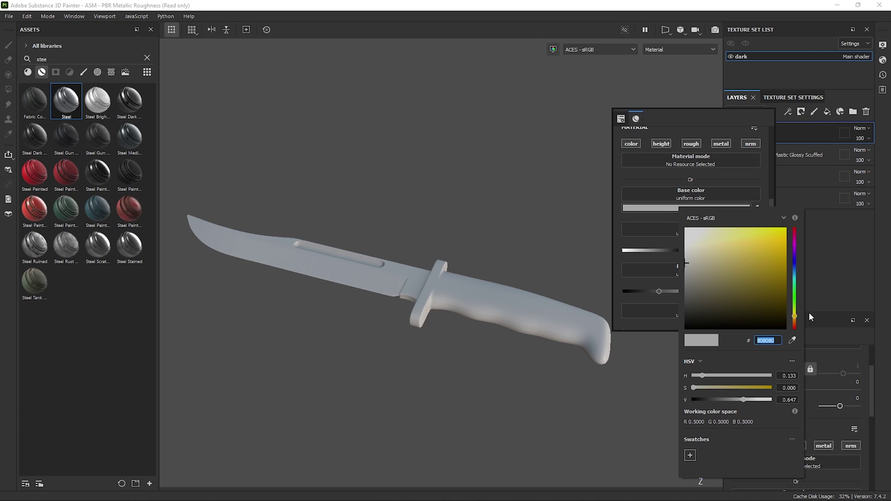
{"action": "left_click", "coordinate": [794, 328]}
{"action": "left_click", "coordinate": [695, 313]}
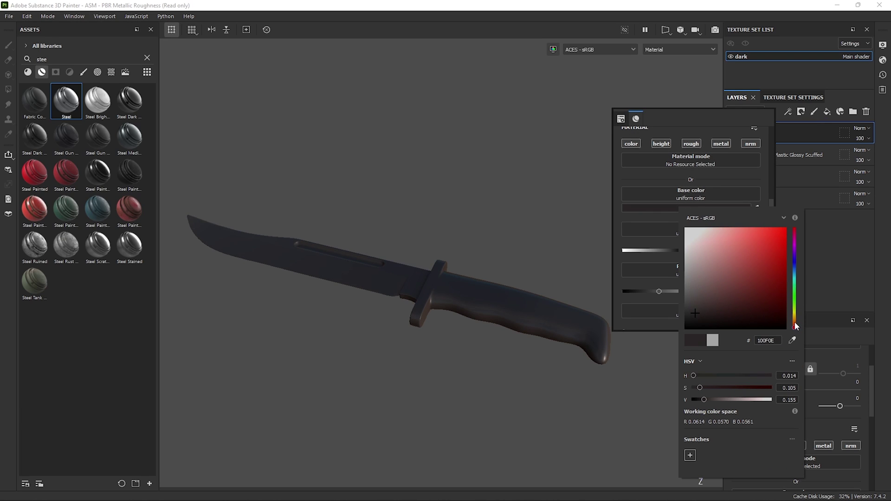
{"action": "left_click", "coordinate": [794, 326]}
{"action": "left_click", "coordinate": [696, 316]}
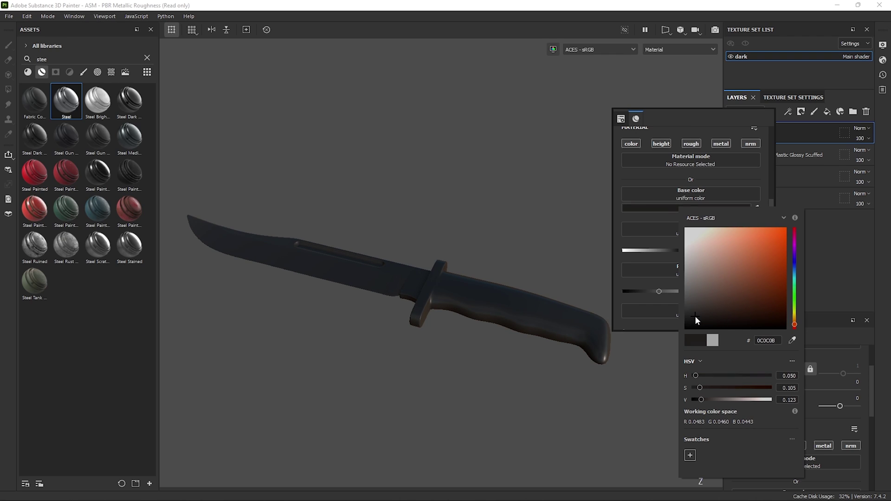
{"action": "left_click", "coordinate": [613, 241]}
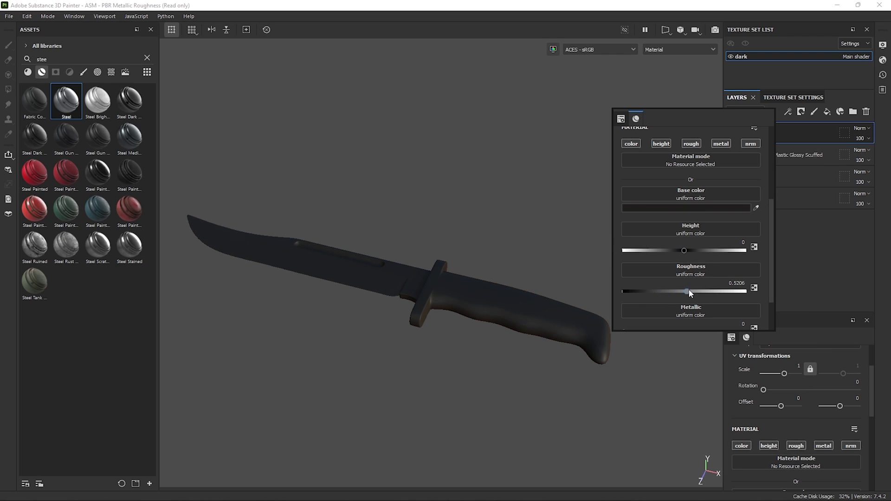
Set the fill layer's roughness to 0.5693 and disable its height and normal channels.
{"action": "left_click_drag", "start_coordinate": [690, 293], "coordinate": [696, 292]}
{"action": "left_click", "coordinate": [744, 145]}
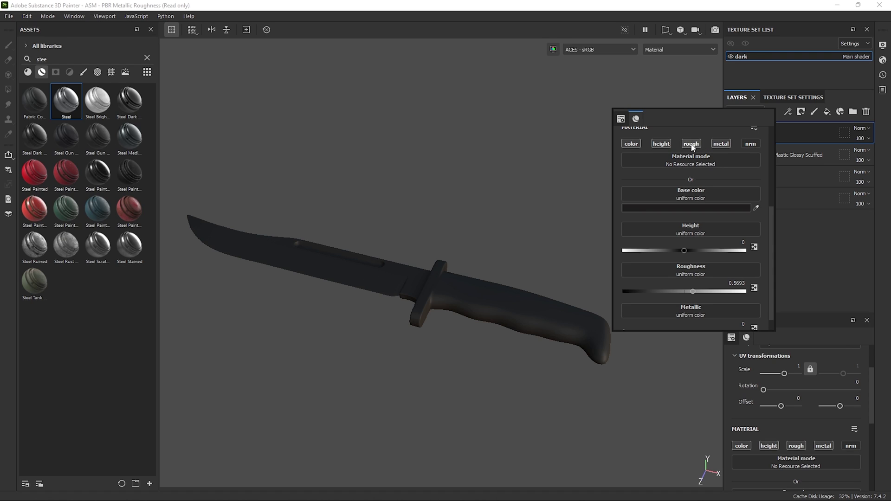
{"action": "left_click", "coordinate": [671, 143]}
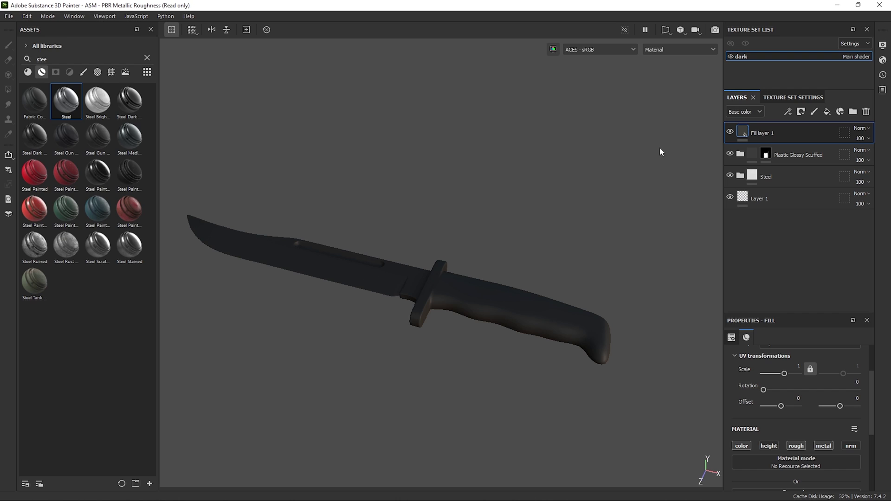
Give Fill layer 1 a black mask driven by a Dirt generator.
{"action": "right_click", "coordinate": [770, 134]}
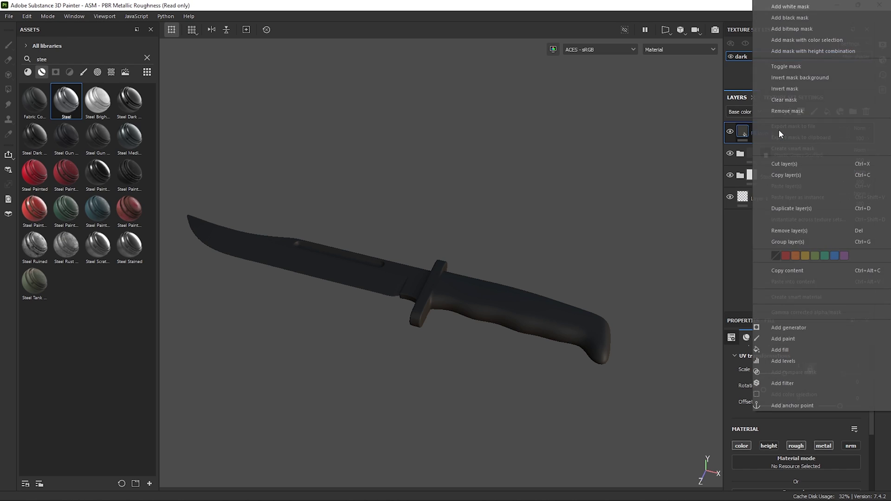
{"action": "left_click", "coordinate": [789, 17]}
{"action": "right_click", "coordinate": [756, 131]}
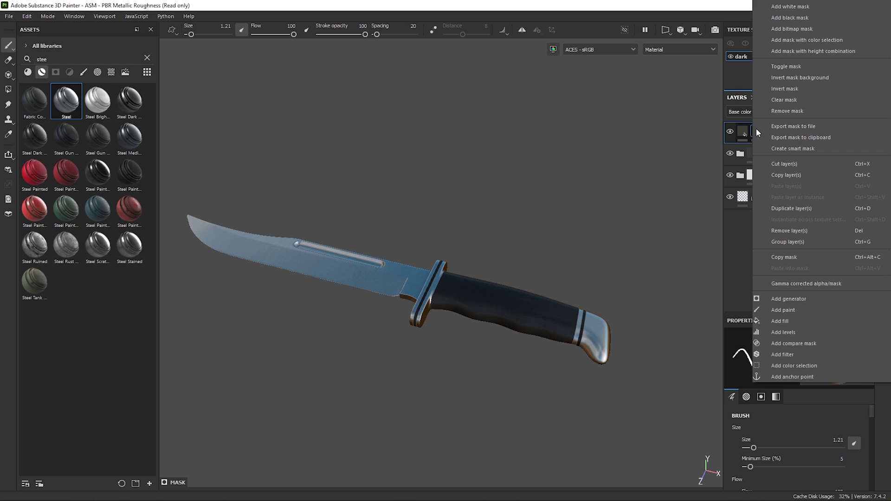
{"action": "left_click", "coordinate": [791, 299]}
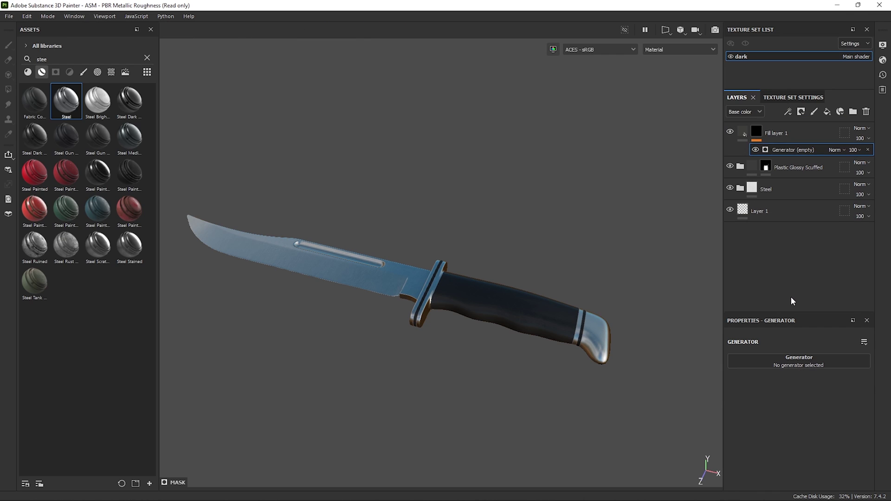
{"action": "left_click", "coordinate": [799, 358]}
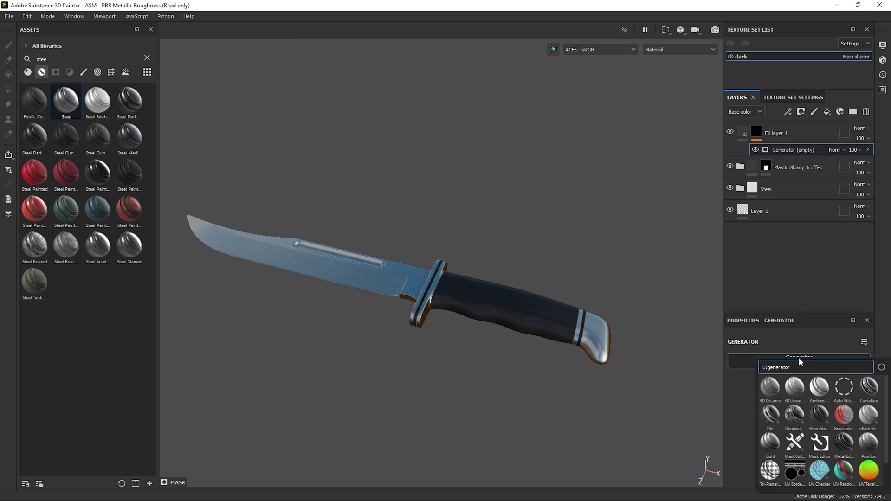
{"action": "left_click", "coordinate": [771, 414]}
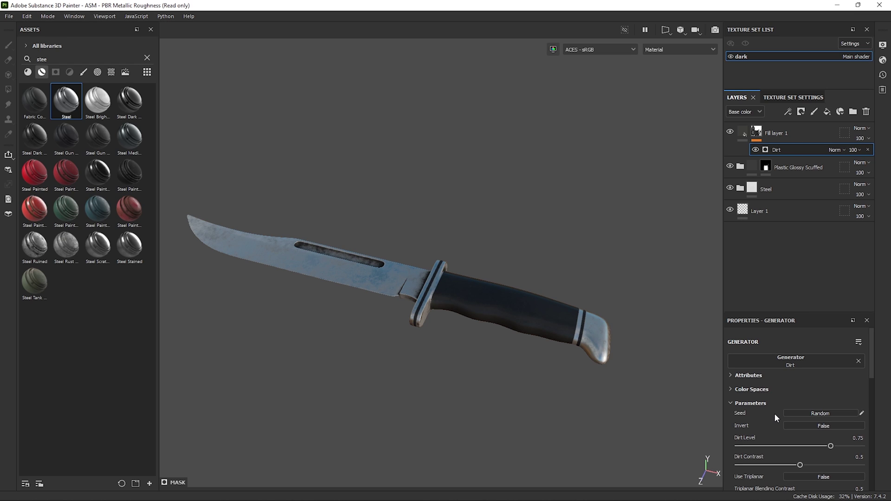
{"action": "left_click_drag", "start_coordinate": [420, 300], "coordinate": [520, 310], "text": "alt"}
{"action": "middle_click_drag", "start_coordinate": [520, 310], "coordinate": [466, 293], "text": "alt"}
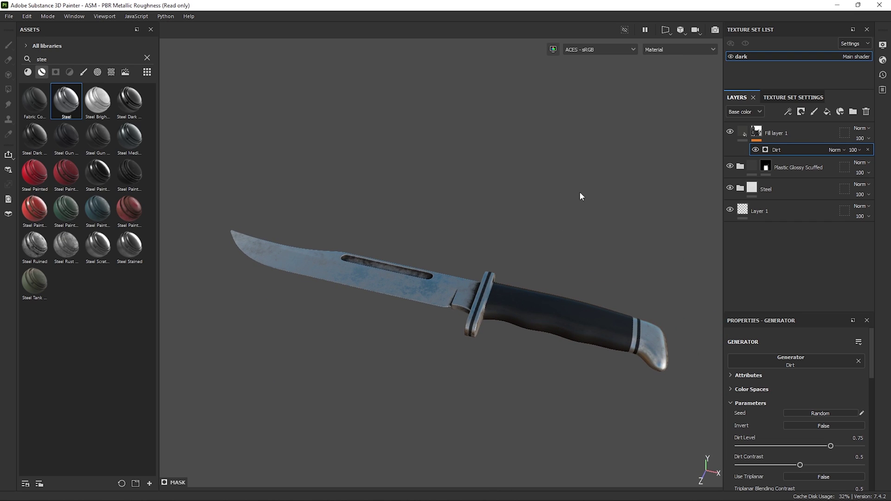
Set the Dirt generator to Dirt Level 0.67, Dirt Contrast 0.49 and Grunge Amount 0.29.
{"action": "left_click", "coordinate": [766, 150]}
{"action": "left_click_drag", "start_coordinate": [722, 219], "coordinate": [697, 237]}
{"action": "left_click_drag", "start_coordinate": [509, 297], "coordinate": [577, 302], "text": "alt"}
{"action": "scroll", "coordinate": [577, 302], "scroll_direction": "up", "scroll_amount": 2}
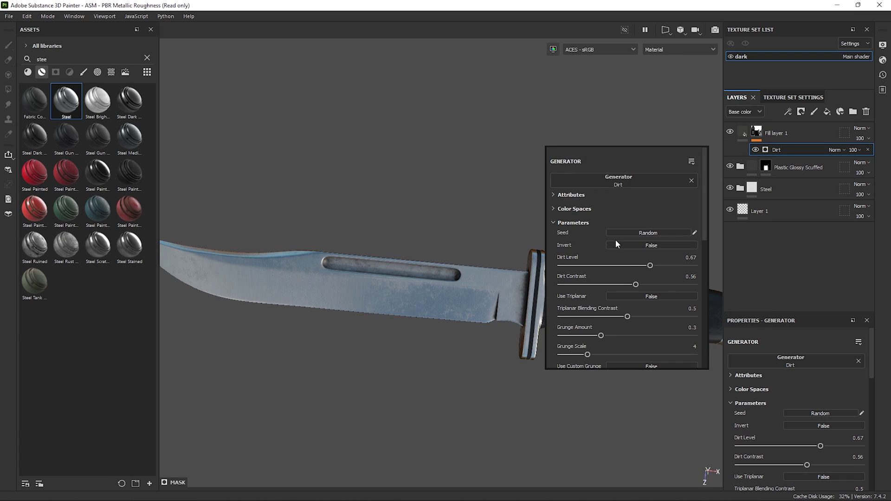
{"action": "mouse_move", "coordinate": [636, 284]}
{"action": "left_mouse_down"}
{"action": "mouse_move", "coordinate": [655, 285]}
{"action": "mouse_move", "coordinate": [626, 288]}
{"action": "left_mouse_up"}
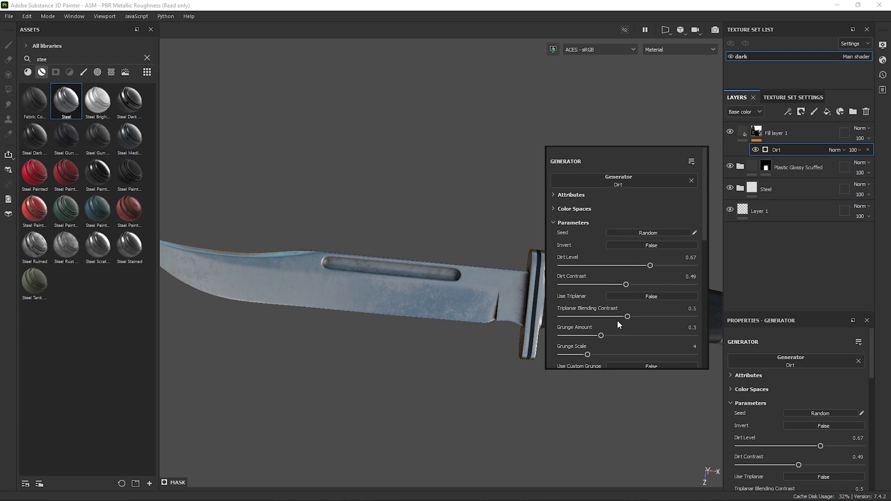
{"action": "left_click_drag", "start_coordinate": [601, 336], "coordinate": [596, 357]}
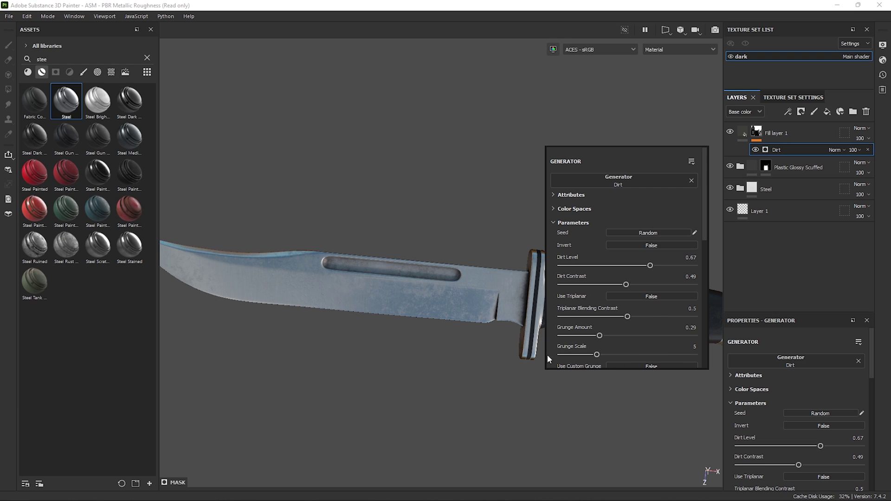
{"action": "scroll", "coordinate": [533, 339], "scroll_direction": "down", "scroll_amount": 3}
Toggle the dirt layer's visibility to compare the knife with and without grime.
{"action": "left_click_drag", "start_coordinate": [519, 322], "coordinate": [467, 274], "text": "alt"}
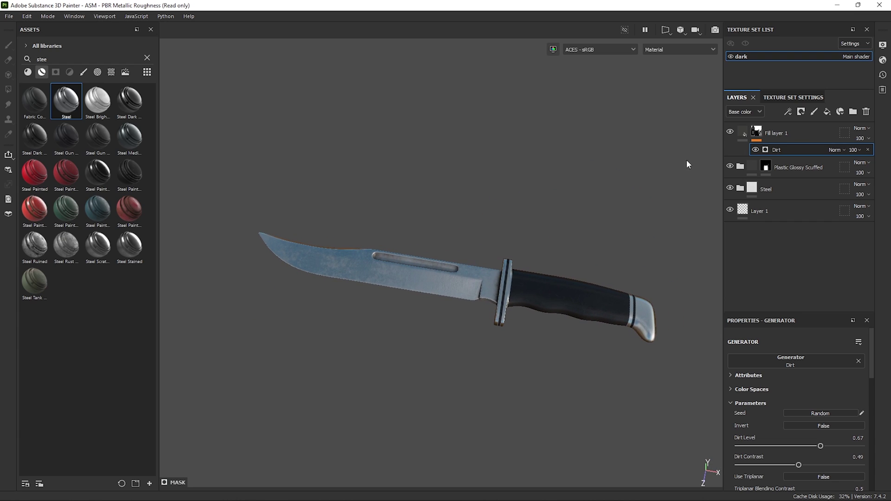
{"action": "left_click", "coordinate": [731, 132]}
{"action": "left_click", "coordinate": [730, 133]}
{"action": "left_click", "coordinate": [730, 133]}
{"action": "mouse_move", "coordinate": [563, 249]}
{"action": "left_mouse_down", "text": "alt"}
{"action": "mouse_move", "coordinate": [557, 309]}
{"action": "mouse_move", "coordinate": [561, 250]}
{"action": "left_mouse_up", "text": "alt"}
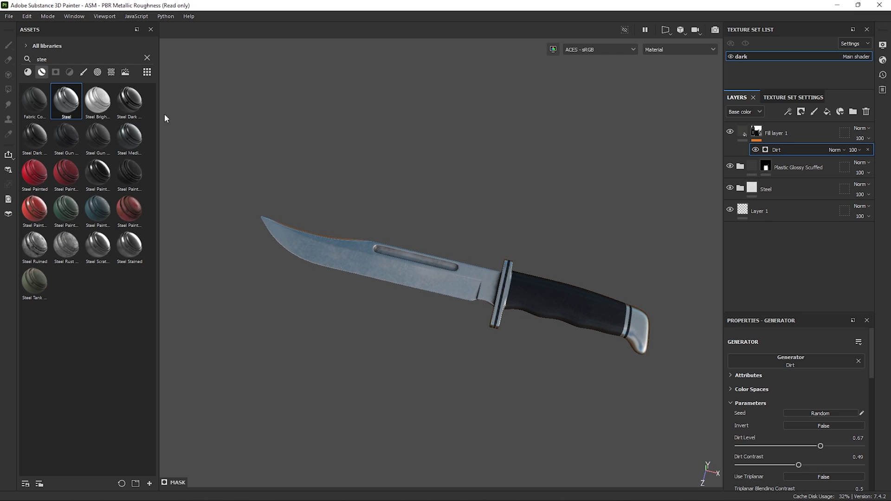
{"action": "left_click", "coordinate": [9, 16]}
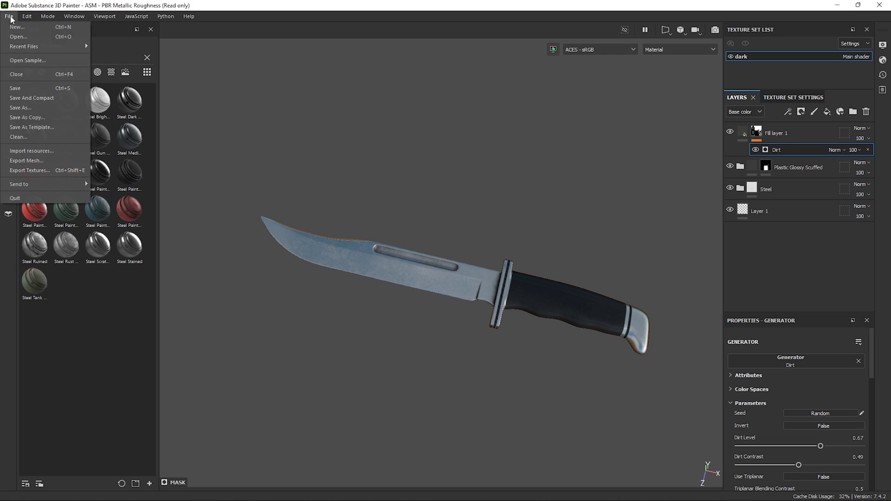
Open the Export Textures dialog with PBR Metallic Roughness and 8-bit PNG output.
{"action": "left_click", "coordinate": [47, 171]}
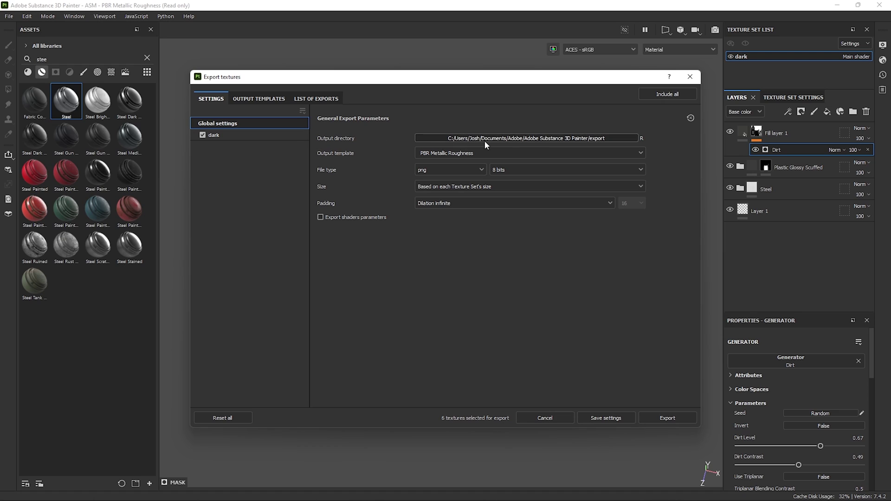